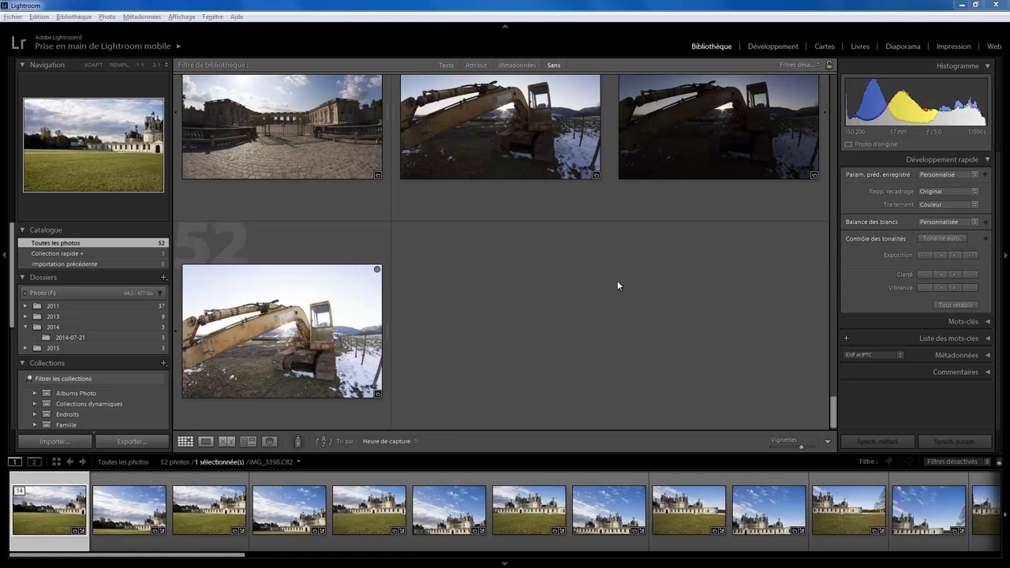
Step: Compare excavator exposures 50, 51 and 52, then select all three for merging
{"action": "left_click", "coordinate": [503, 215]}
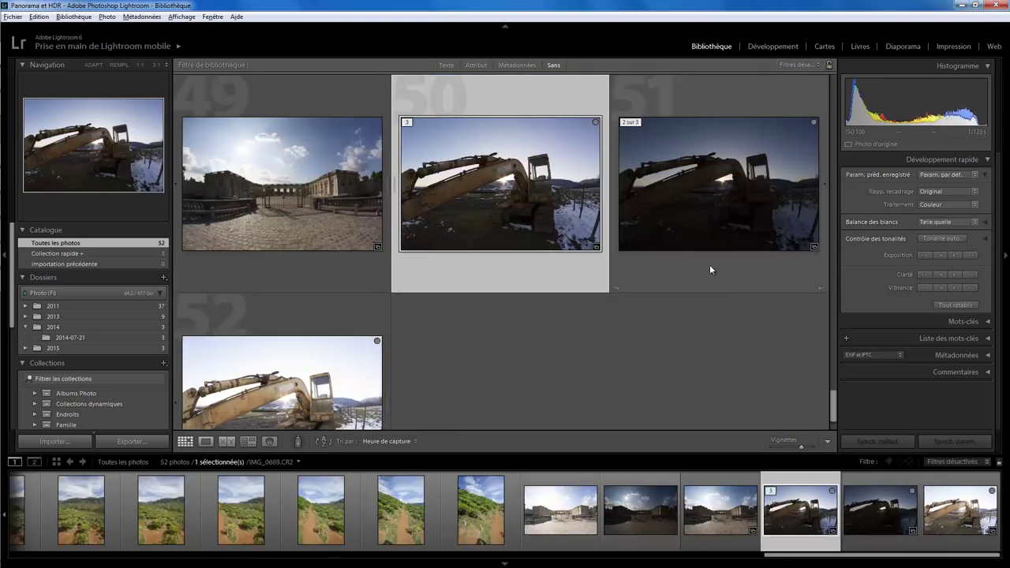
{"action": "left_click", "coordinate": [682, 279]}
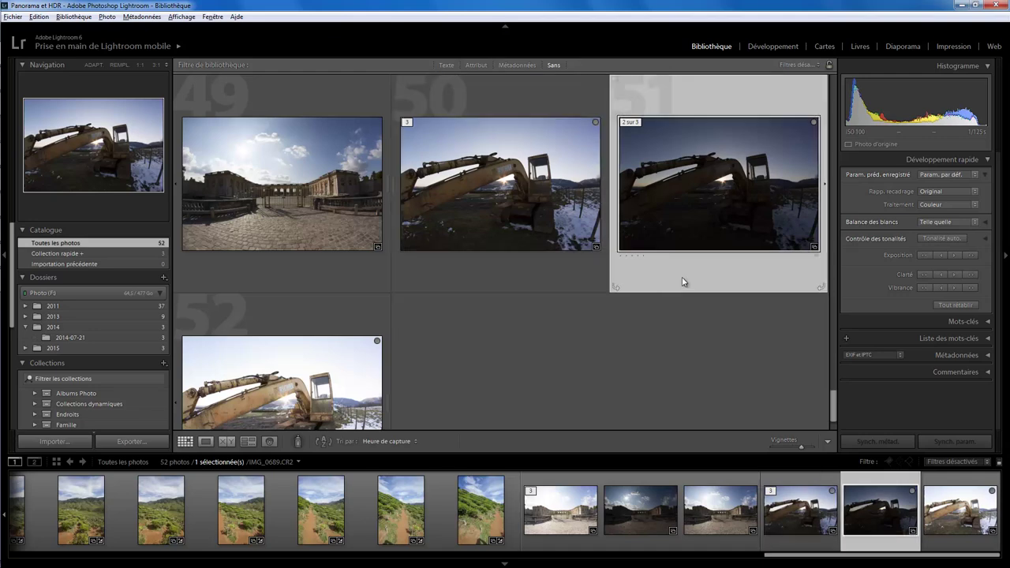
{"action": "left_click", "coordinate": [487, 260]}
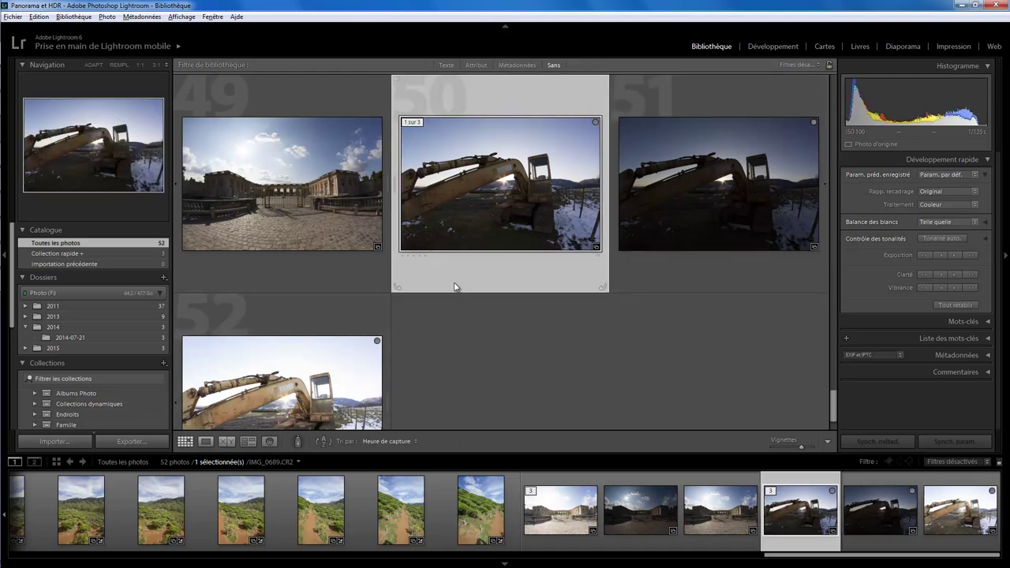
{"action": "left_click", "coordinate": [670, 271]}
{"action": "left_click", "coordinate": [495, 279]}
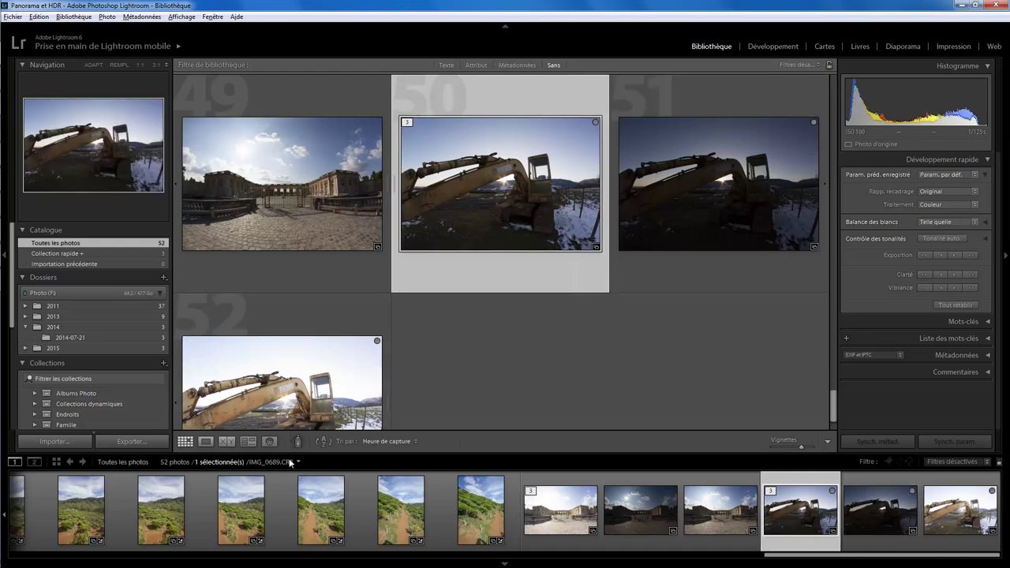
{"action": "left_click", "coordinate": [658, 274]}
{"action": "key", "text": "Right"}
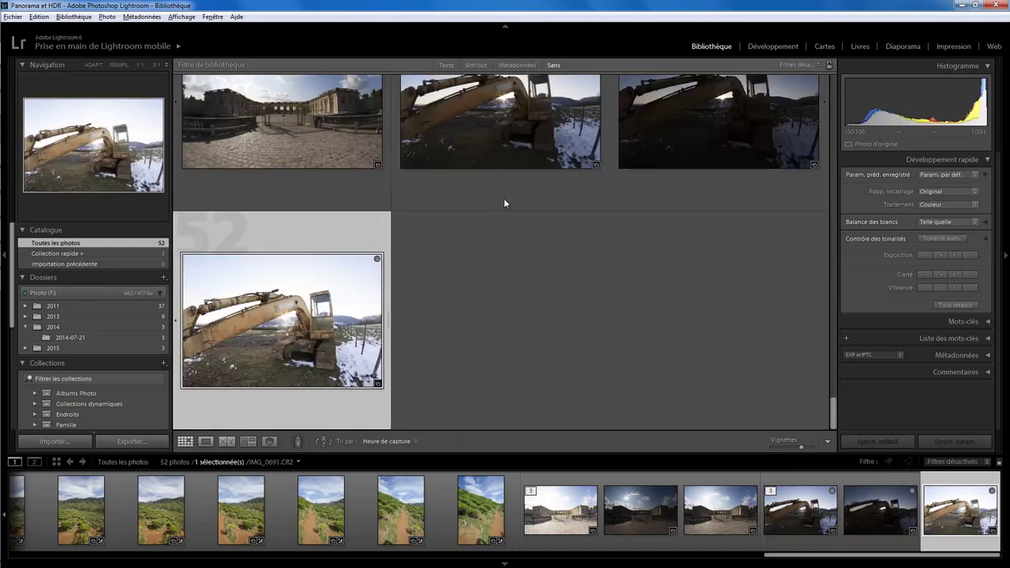
{"action": "left_click", "coordinate": [500, 199]}
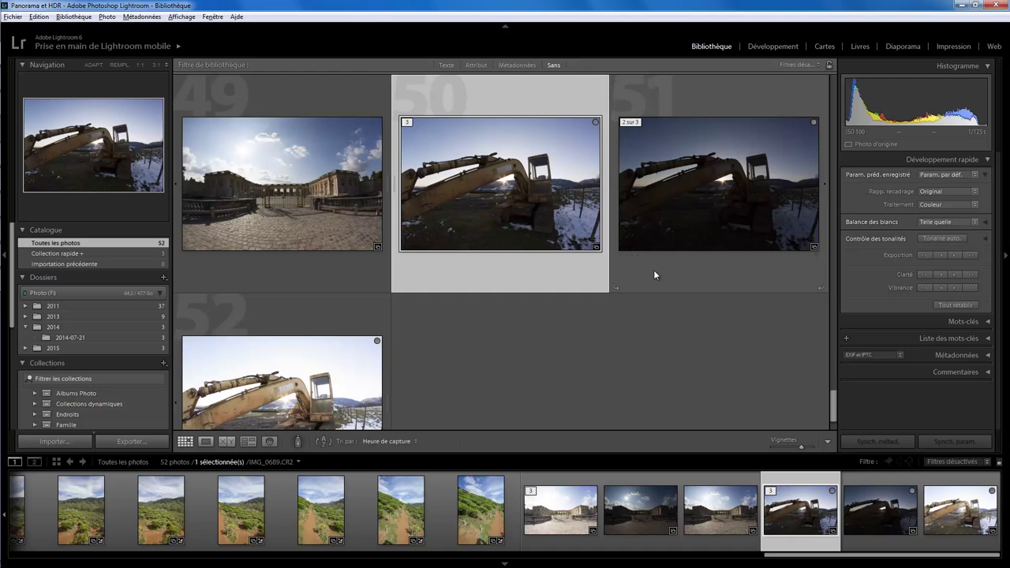
{"action": "left_click", "coordinate": [358, 314], "text": "shift"}
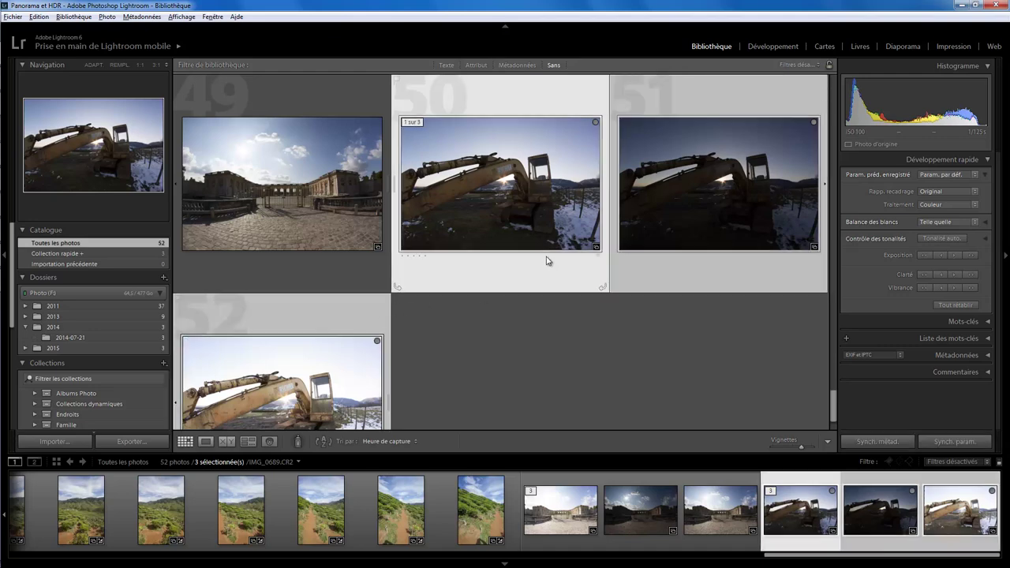
Step: Run Fusion de photos > HDR on the three selected excavator exposures
{"action": "right_click", "coordinate": [489, 274]}
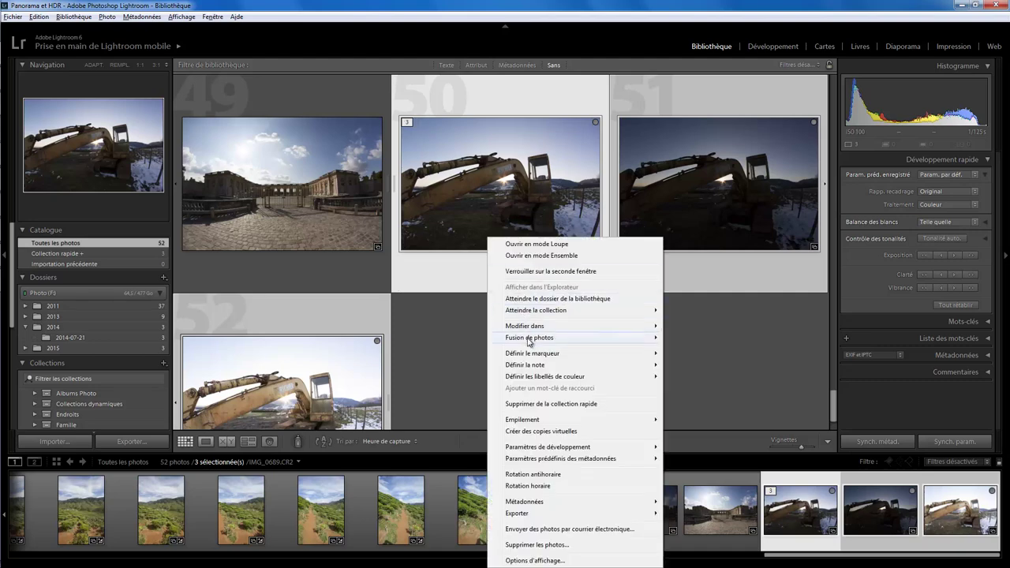
{"action": "mouse_move", "coordinate": [580, 338]}
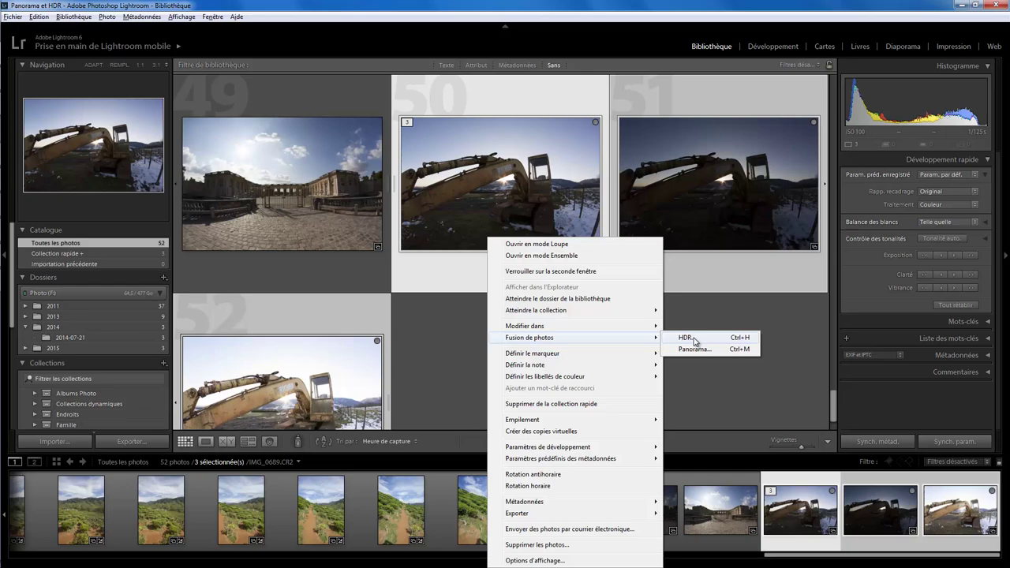
{"action": "left_click", "coordinate": [694, 340]}
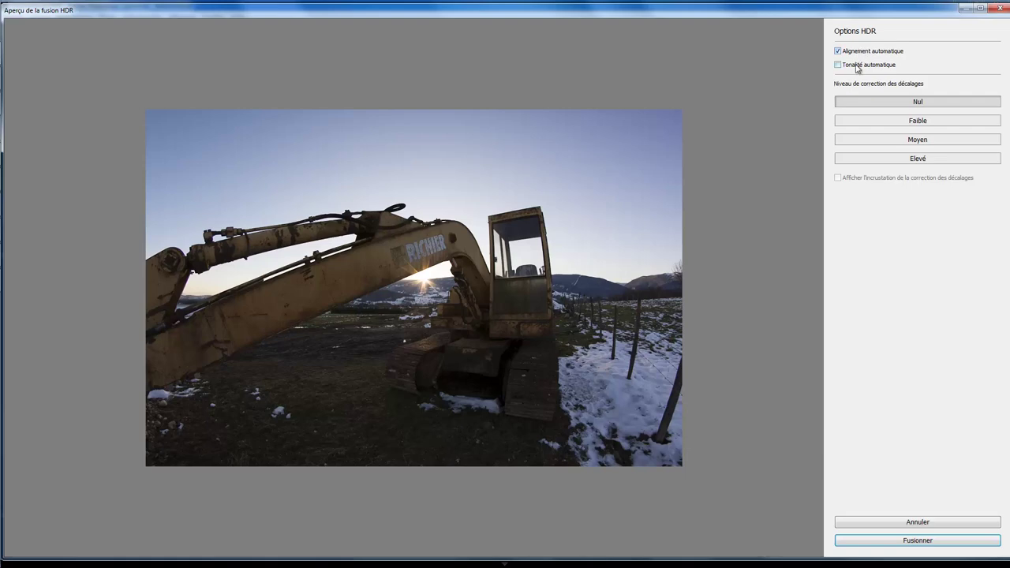
{"action": "left_click", "coordinate": [856, 66]}
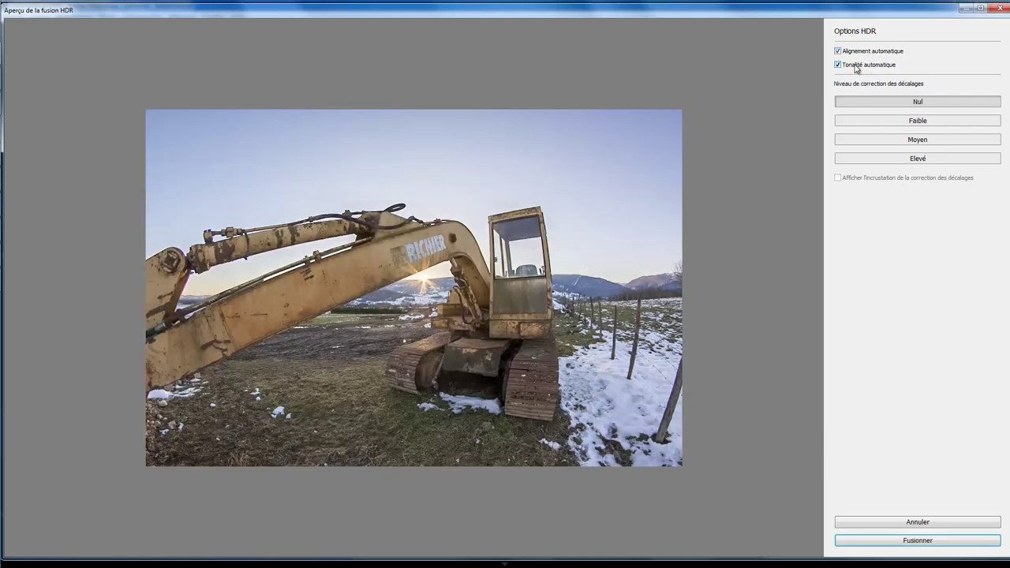
{"action": "left_click", "coordinate": [856, 67]}
{"action": "left_click", "coordinate": [856, 67]}
{"action": "left_click", "coordinate": [856, 67]}
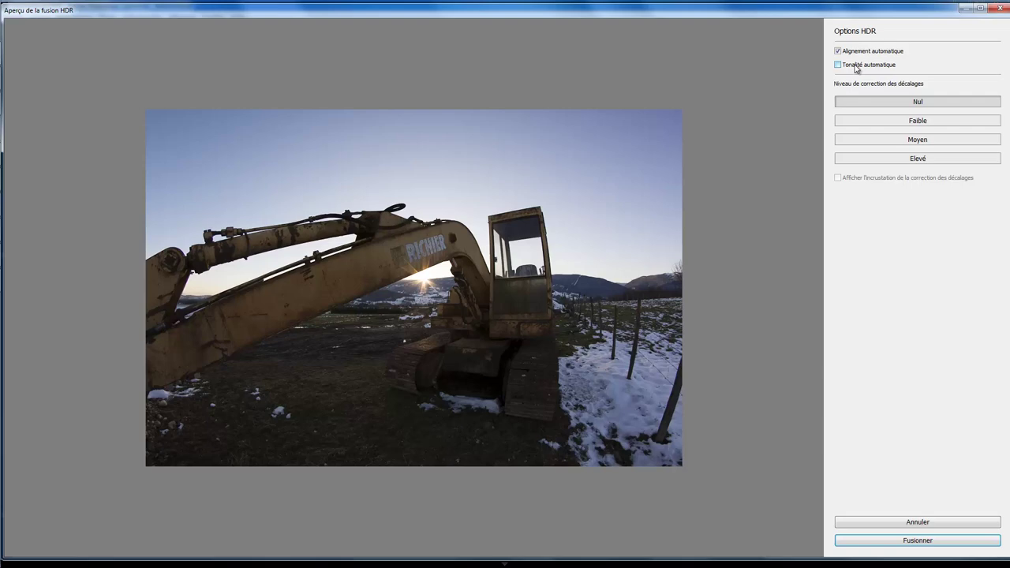
{"action": "left_click", "coordinate": [837, 65]}
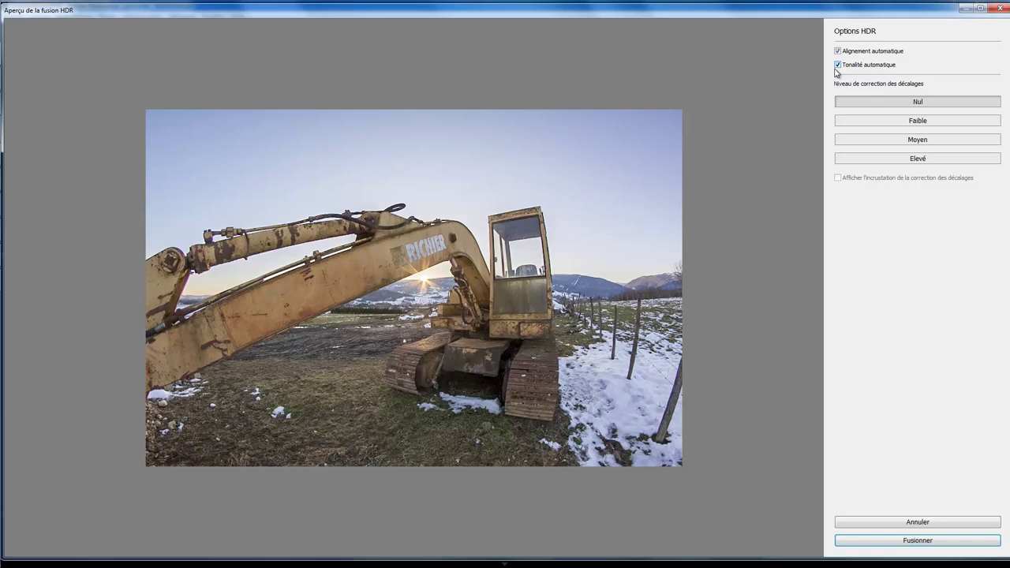
{"action": "left_click", "coordinate": [851, 67]}
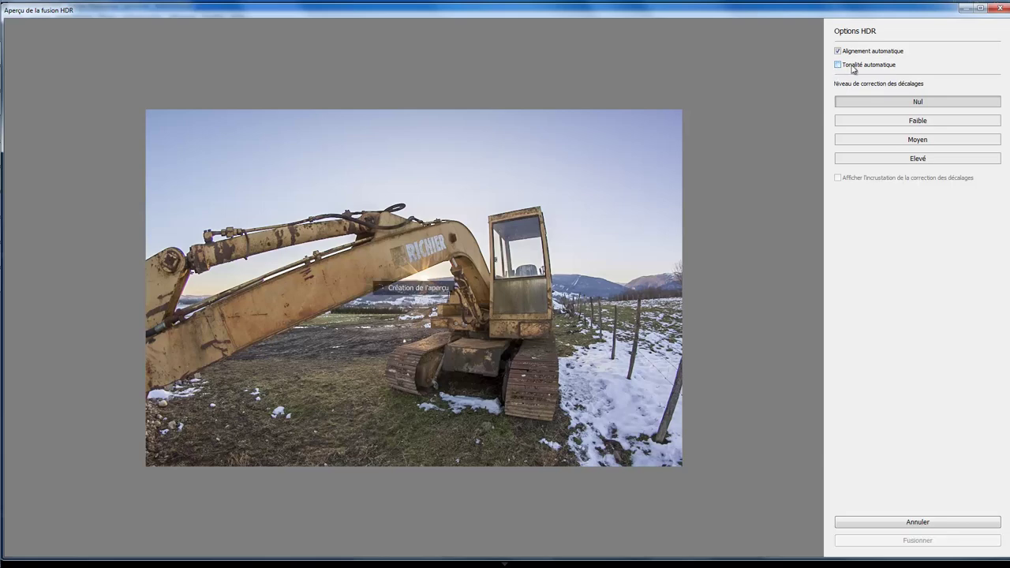
{"action": "left_click", "coordinate": [853, 67]}
{"action": "left_click", "coordinate": [851, 67]}
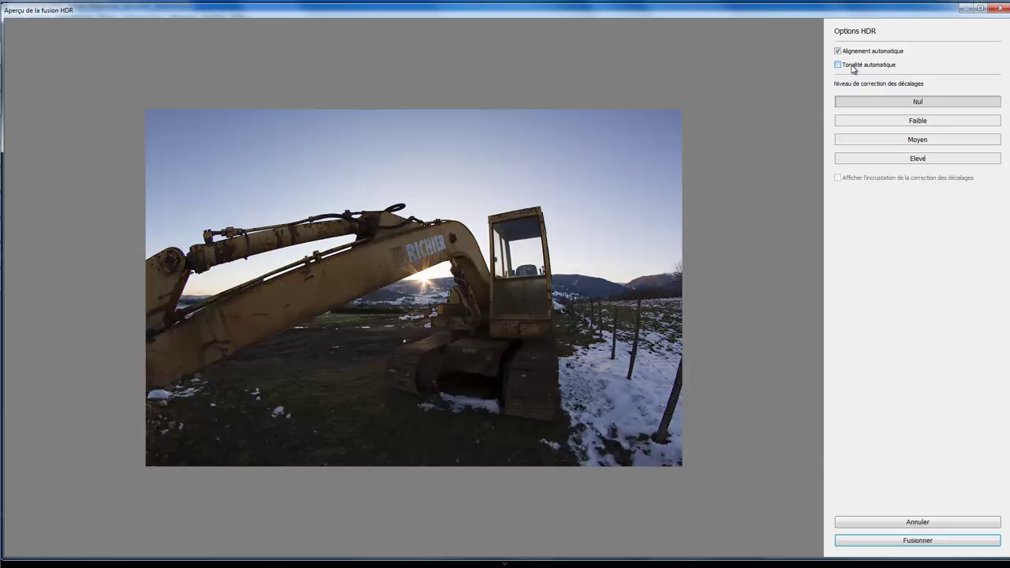
{"action": "left_click", "coordinate": [852, 67]}
Step: Turn off Tonalité automatique and merge the excavator exposures into IMG_0689-HDR.dng
{"action": "left_click", "coordinate": [853, 66]}
{"action": "left_click", "coordinate": [904, 542]}
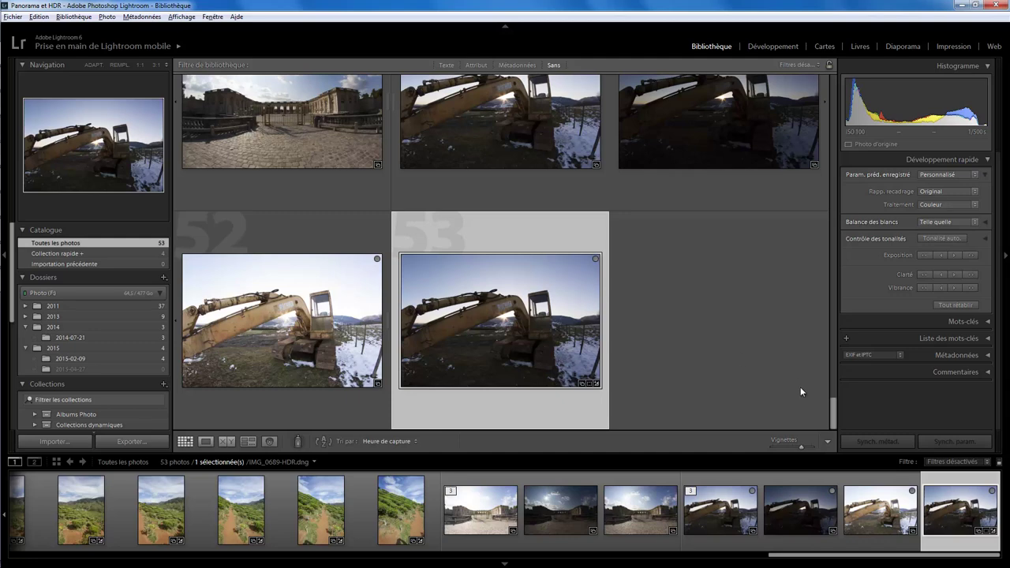
Step: Flip between original IMG_0689.CR2 and IMG_0689-HDR.dng at full size, ending on the HDR
{"action": "left_click_drag", "start_coordinate": [835, 421], "coordinate": [834, 419]}
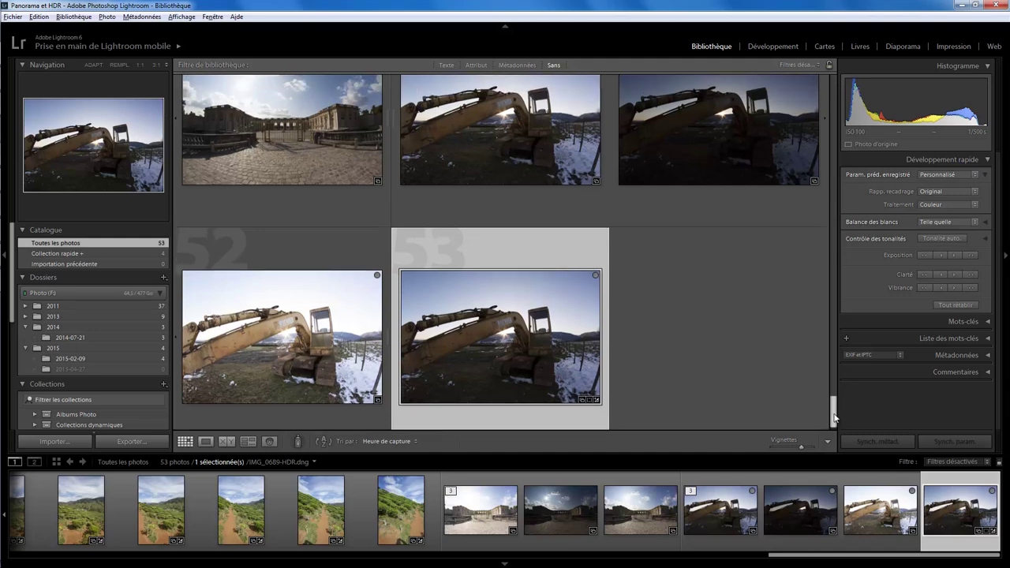
{"action": "left_click", "coordinate": [541, 202]}
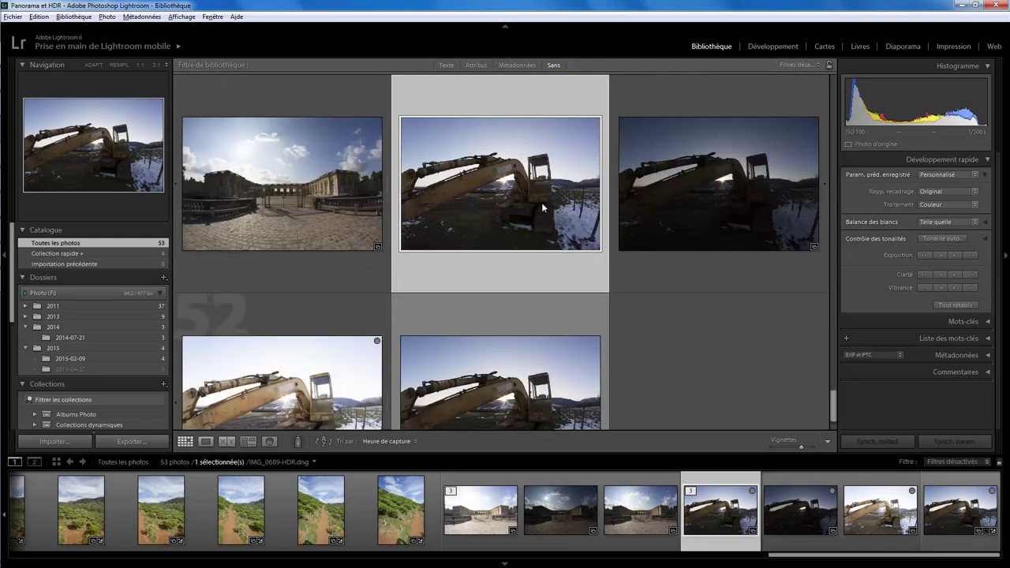
{"action": "left_click", "coordinate": [520, 360]}
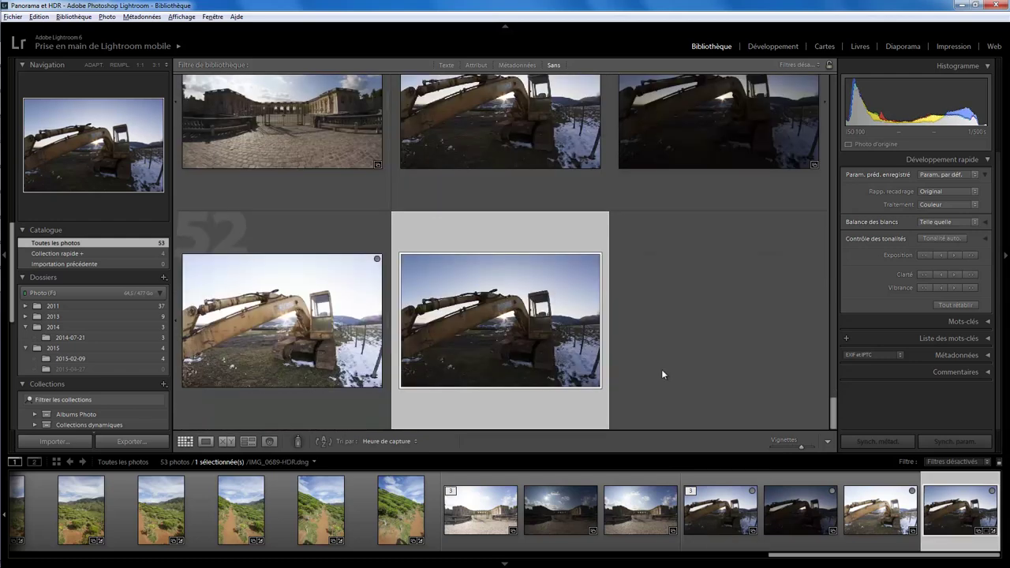
{"action": "double_click", "coordinate": [504, 154]}
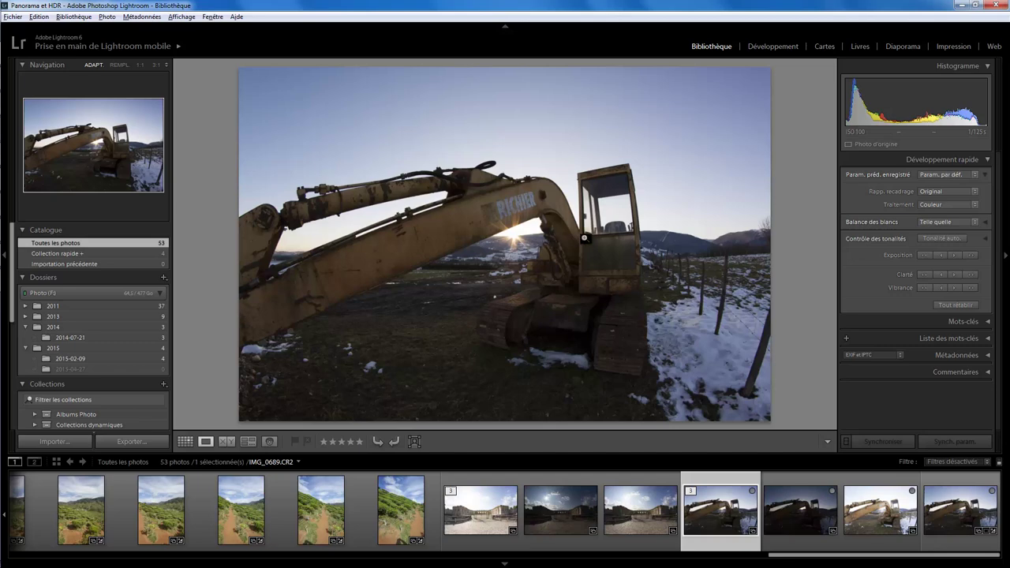
{"action": "left_click", "coordinate": [967, 511]}
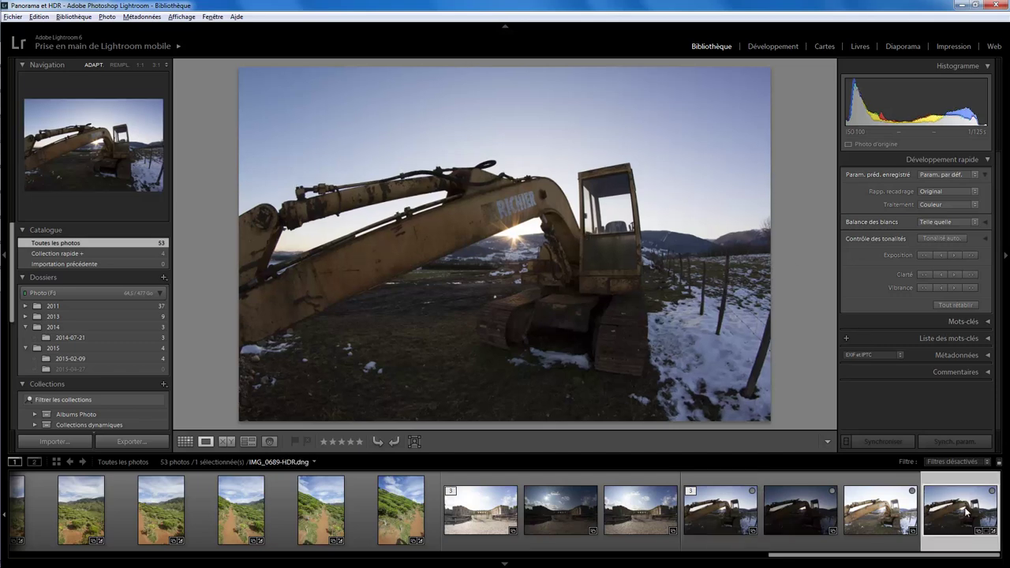
{"action": "left_click", "coordinate": [741, 512]}
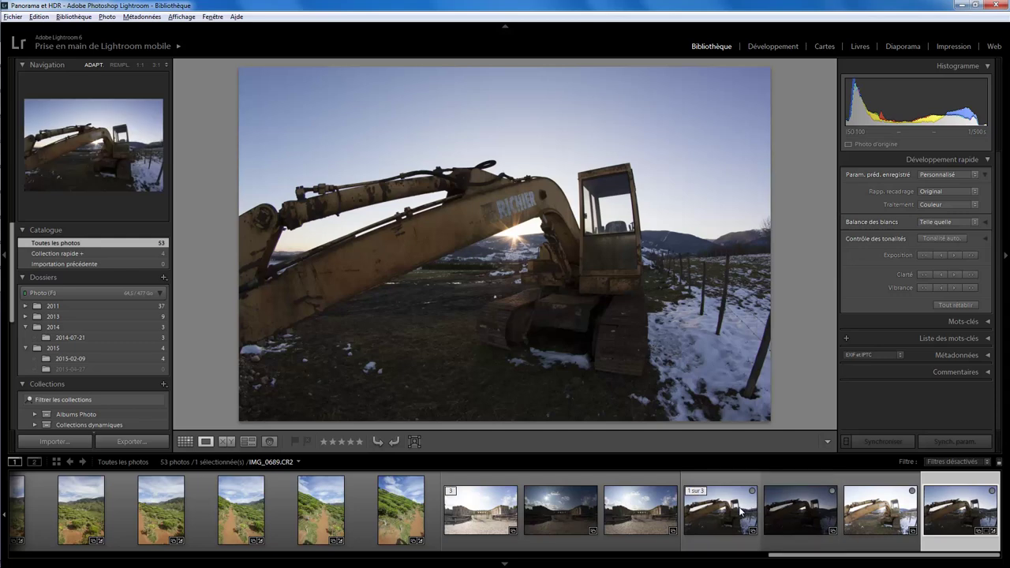
{"action": "key", "text": "ctrl+z"}
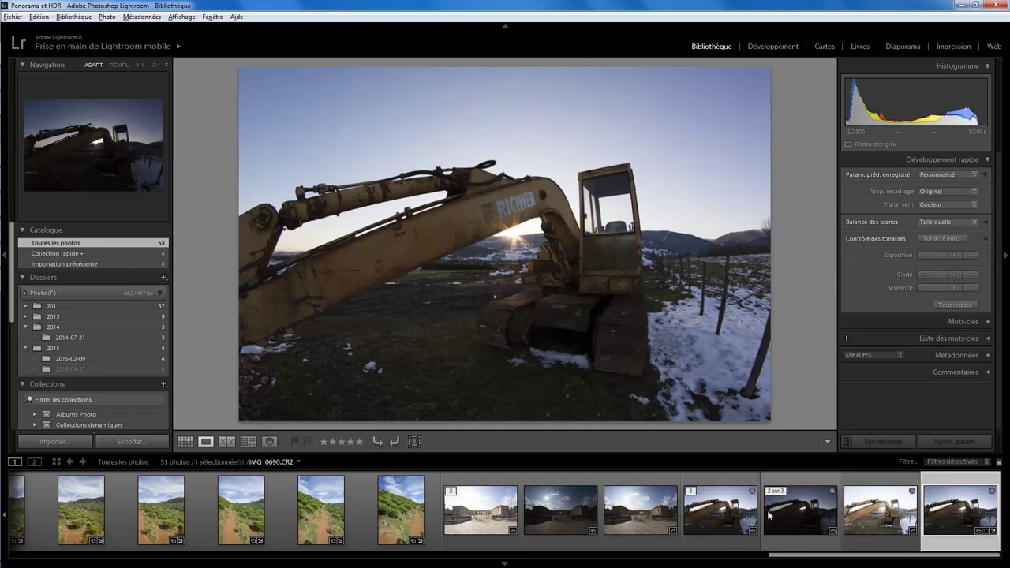
{"action": "left_click", "coordinate": [731, 518]}
{"action": "key", "text": "ctrl+z"}
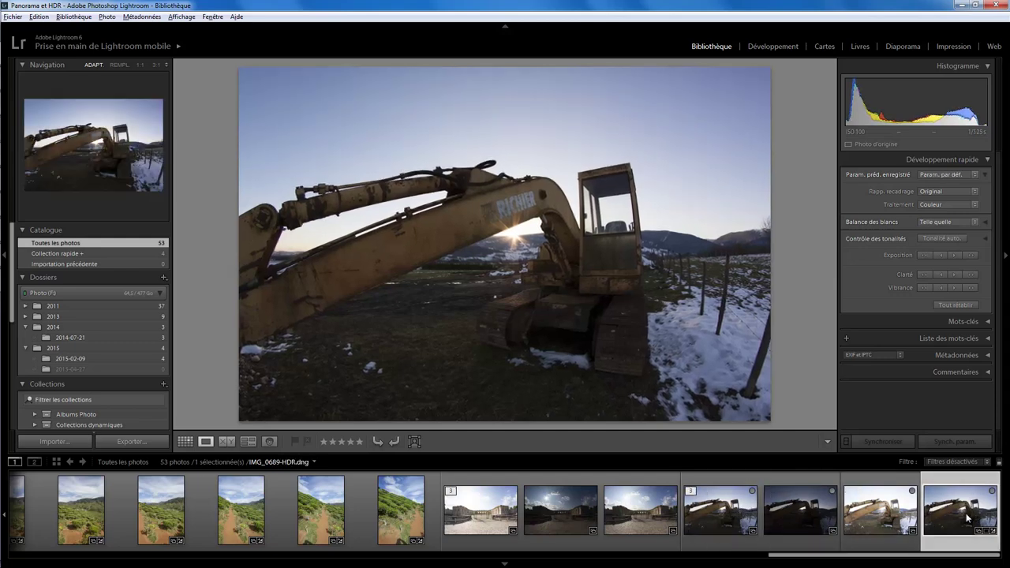
{"action": "left_click", "coordinate": [745, 519]}
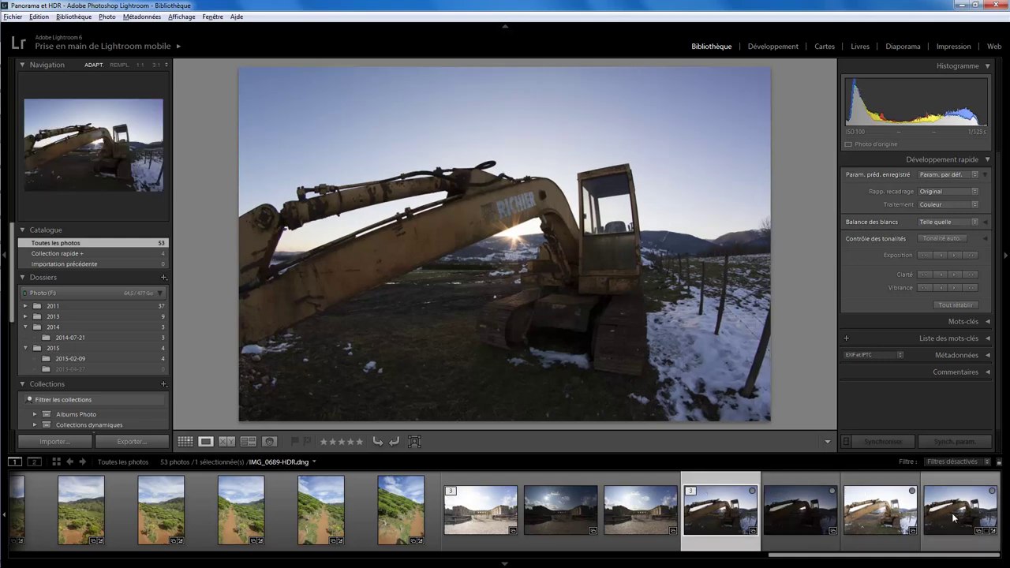
{"action": "key", "text": "ctrl+z"}
{"action": "key", "text": "ctrl+z"}
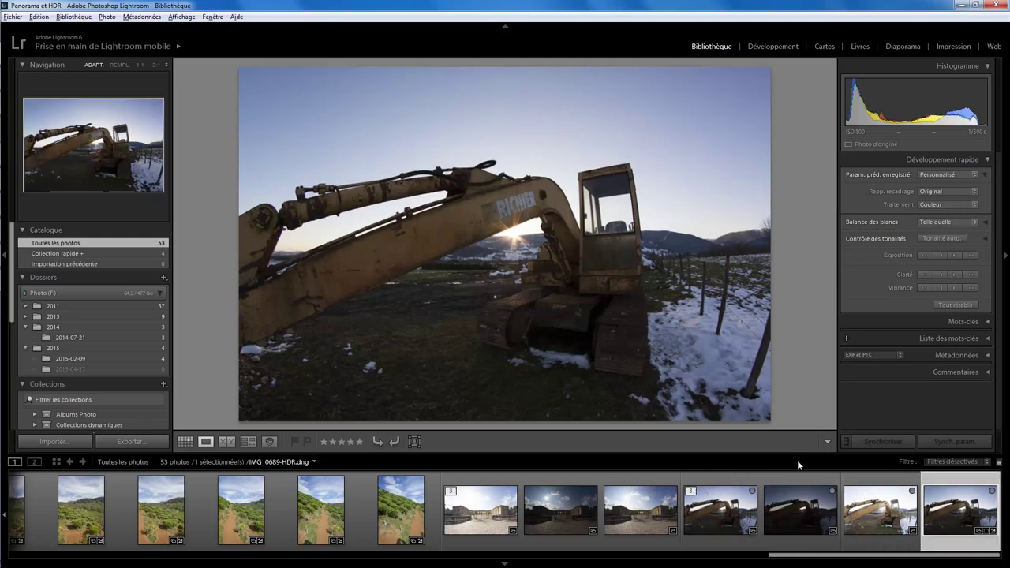
{"action": "key", "text": "ctrl+z"}
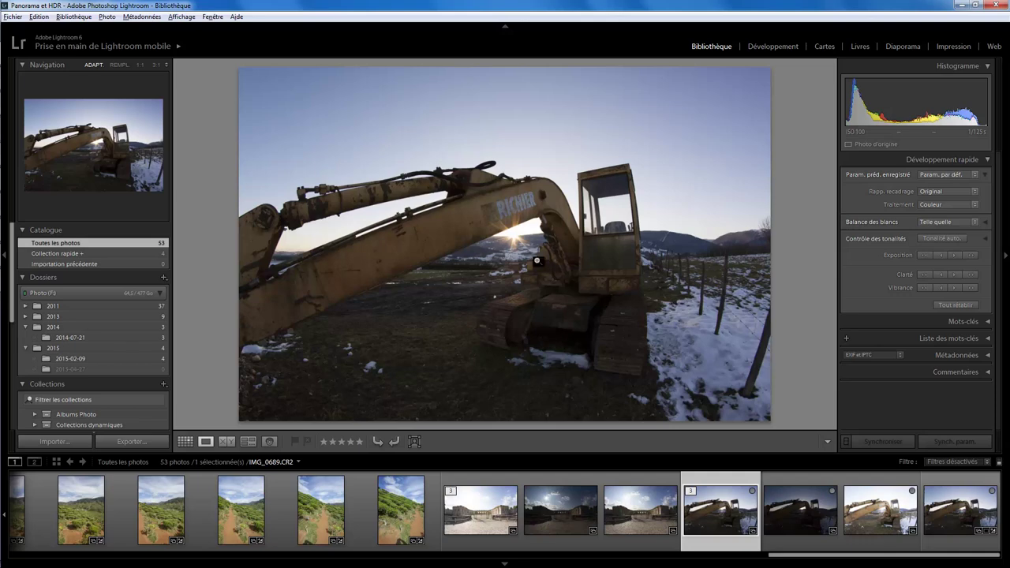
Step: At 1:1, darken the original's exposure to −3,09, reset it, then brighten the tracks
{"action": "left_click", "coordinate": [517, 241]}
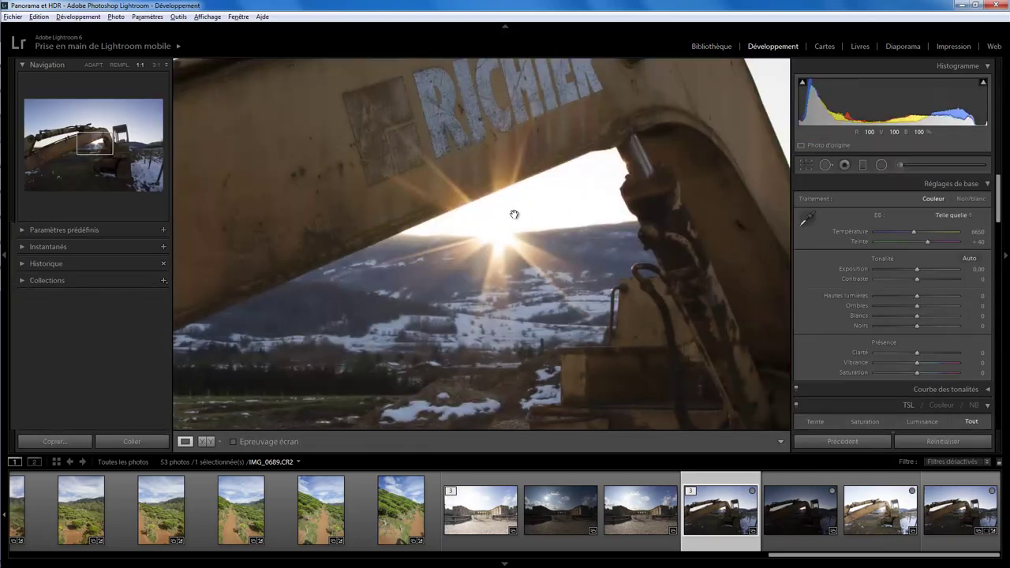
{"action": "left_click_drag", "start_coordinate": [919, 270], "coordinate": [893, 272]}
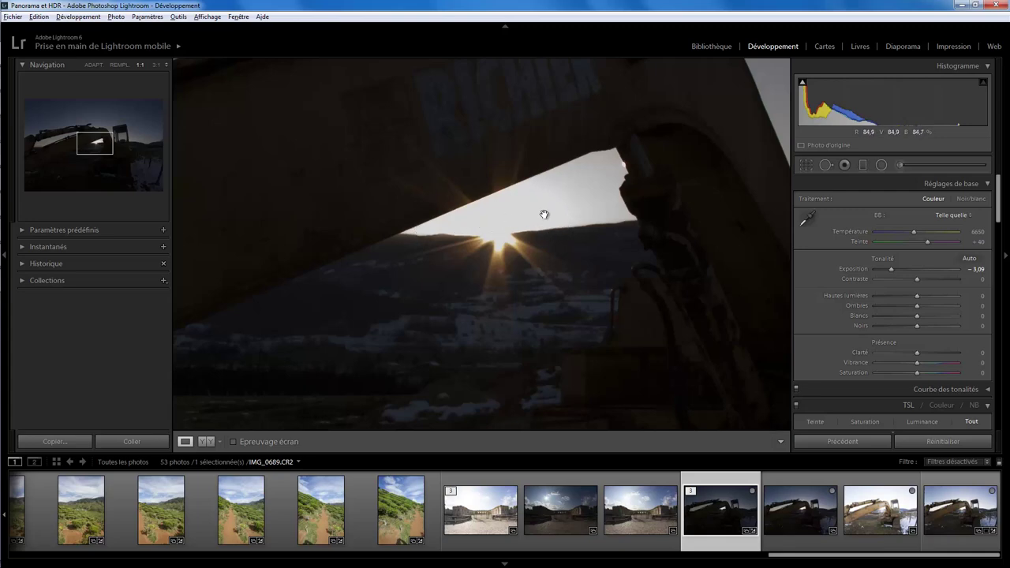
{"action": "double_click", "coordinate": [893, 268]}
{"action": "left_click_drag", "start_coordinate": [694, 351], "coordinate": [501, 163]}
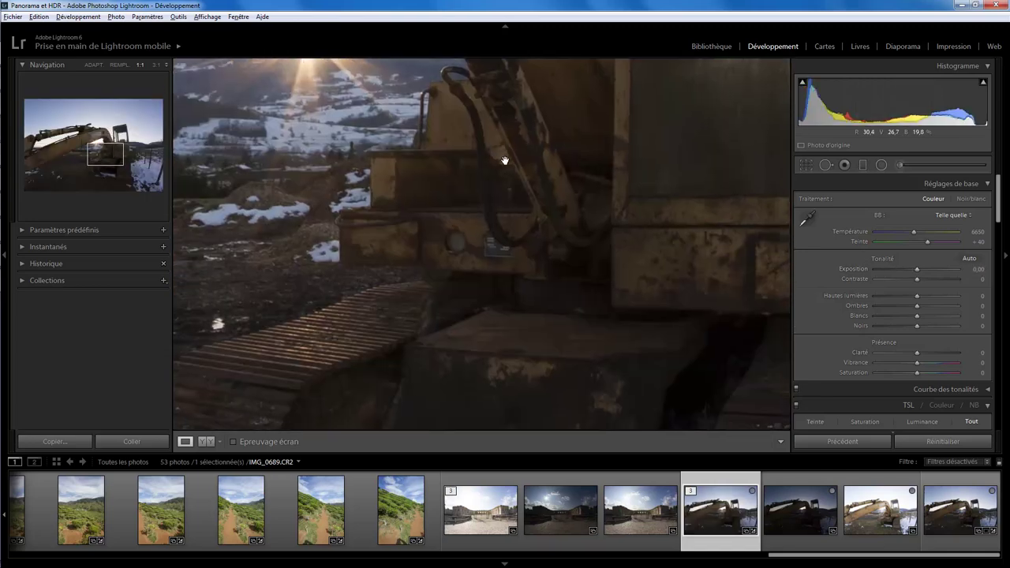
{"action": "left_click_drag", "start_coordinate": [616, 356], "coordinate": [623, 182]}
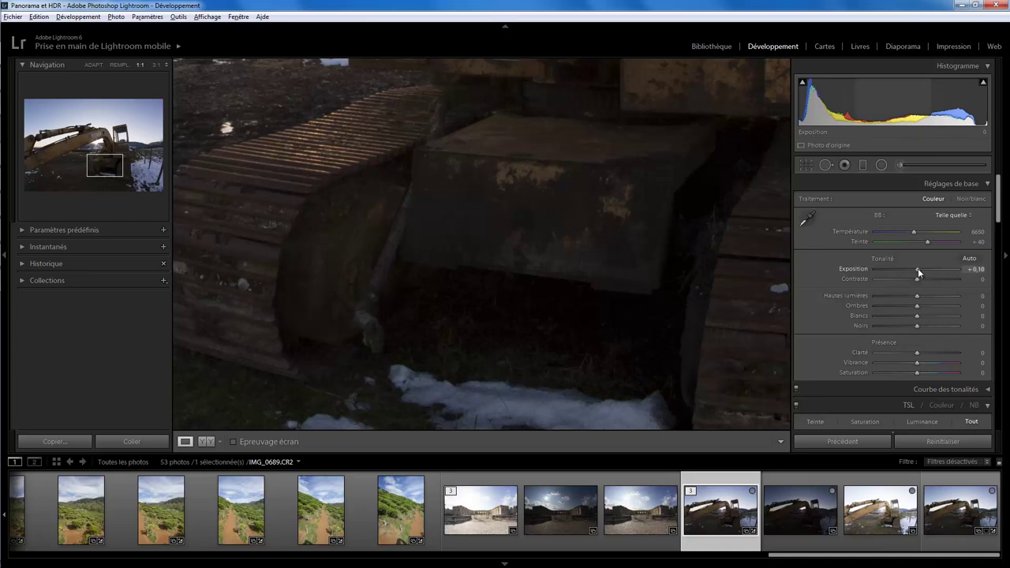
{"action": "left_click_drag", "start_coordinate": [919, 269], "coordinate": [942, 269]}
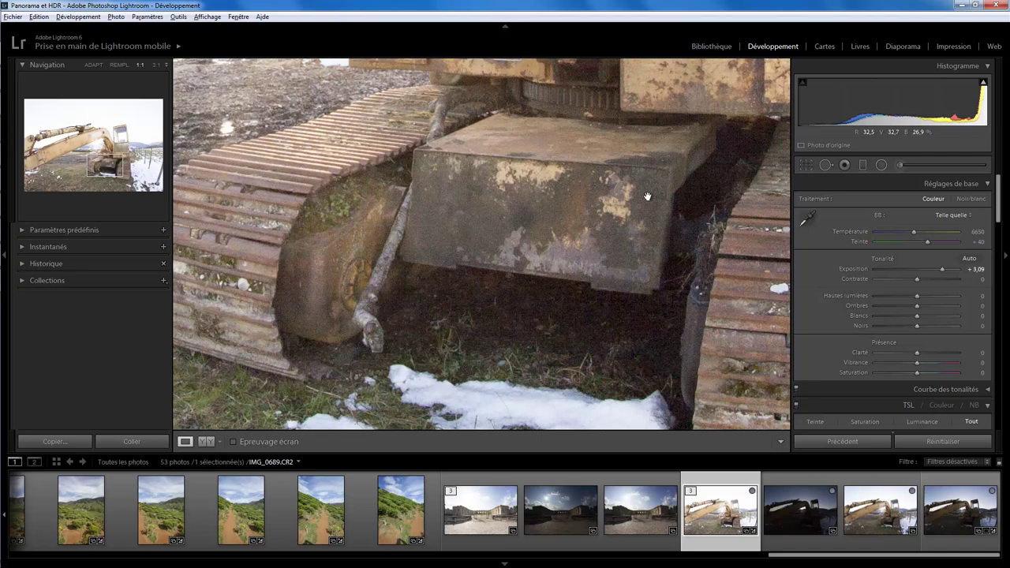
Step: Raise the HDR exposure to +4,39, compare with the original, then darken it to −2,87
{"action": "left_click", "coordinate": [946, 543]}
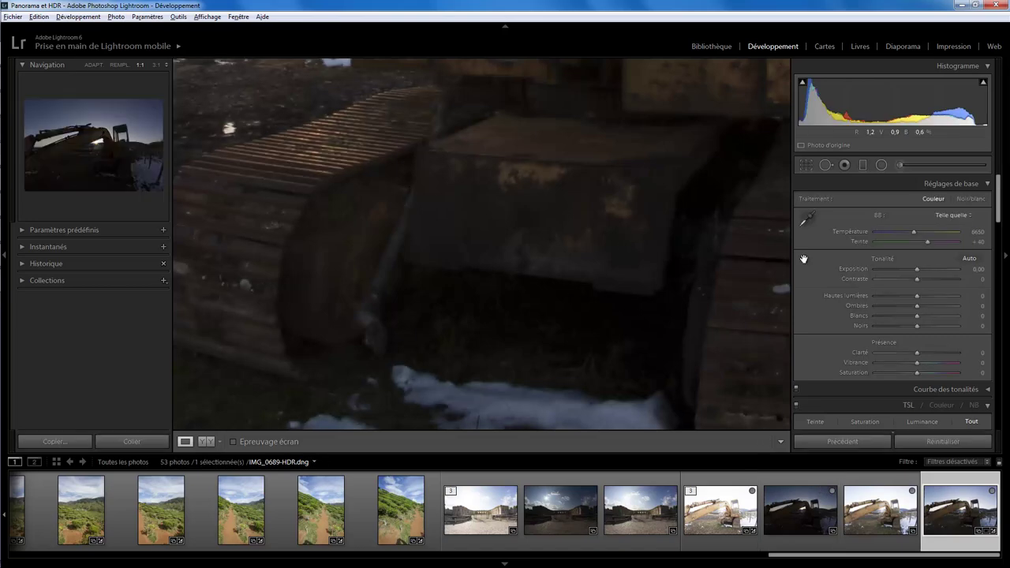
{"action": "left_click_drag", "start_coordinate": [917, 268], "coordinate": [935, 268]}
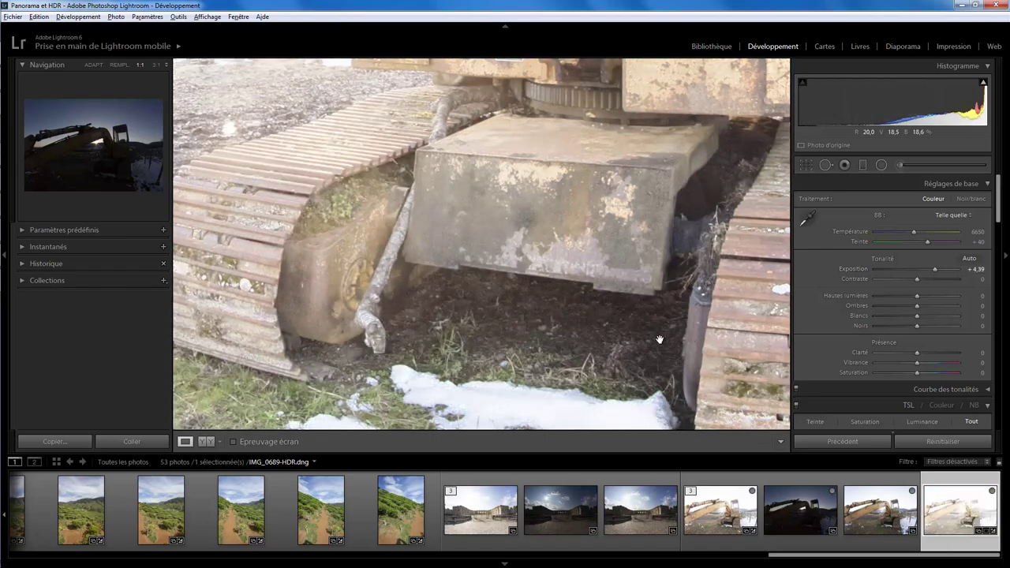
{"action": "left_click", "coordinate": [735, 544]}
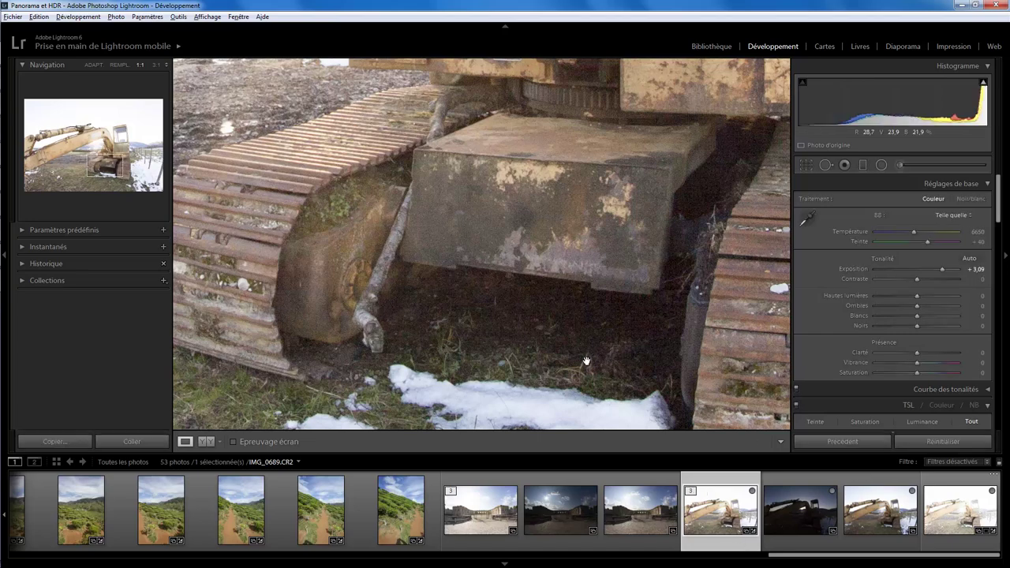
{"action": "key", "text": "Right"}
{"action": "key", "text": "Right"}
{"action": "key", "text": "Right"}
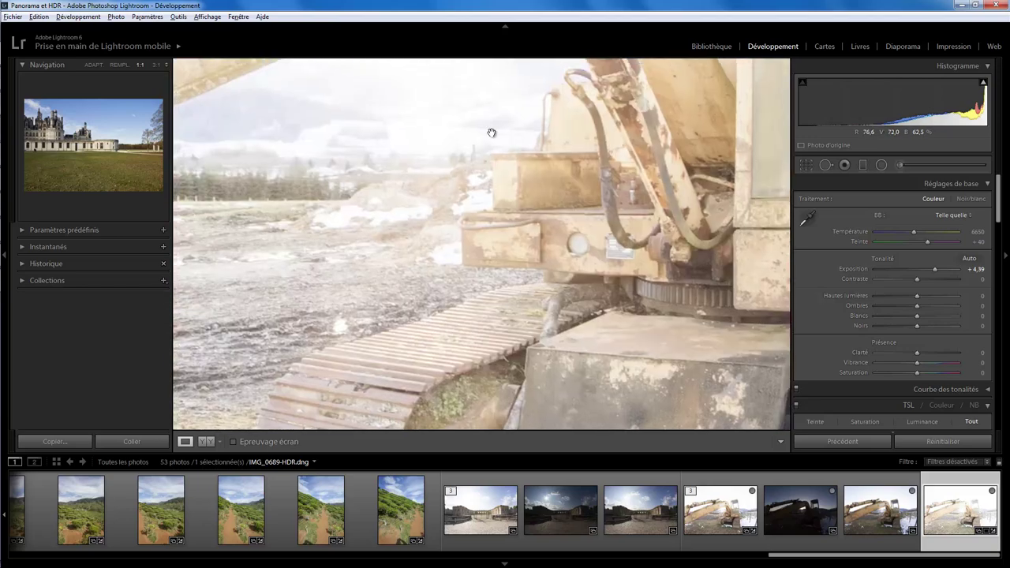
{"action": "left_click_drag", "start_coordinate": [489, 133], "coordinate": [494, 289]}
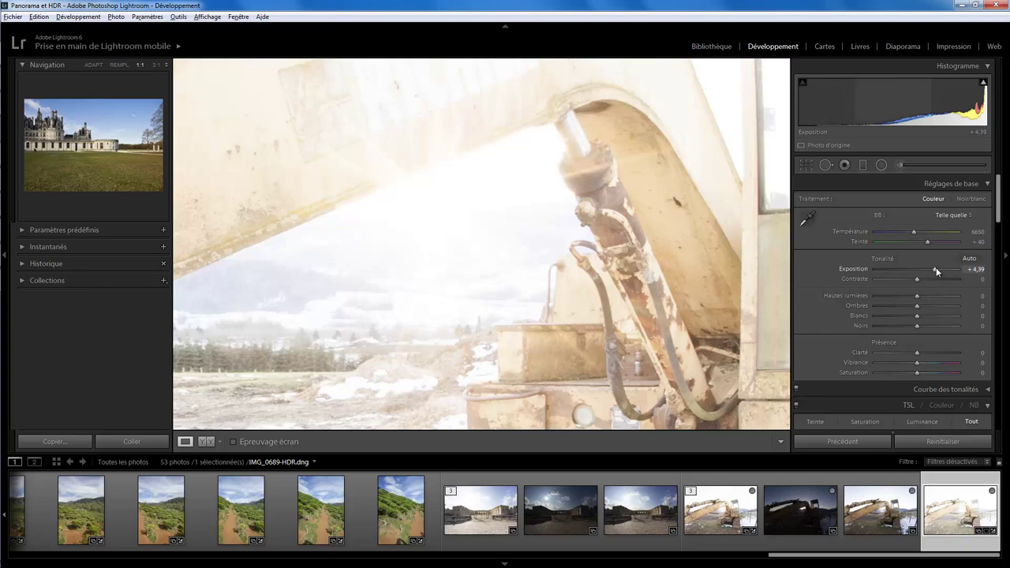
{"action": "left_click_drag", "start_coordinate": [934, 270], "coordinate": [902, 269]}
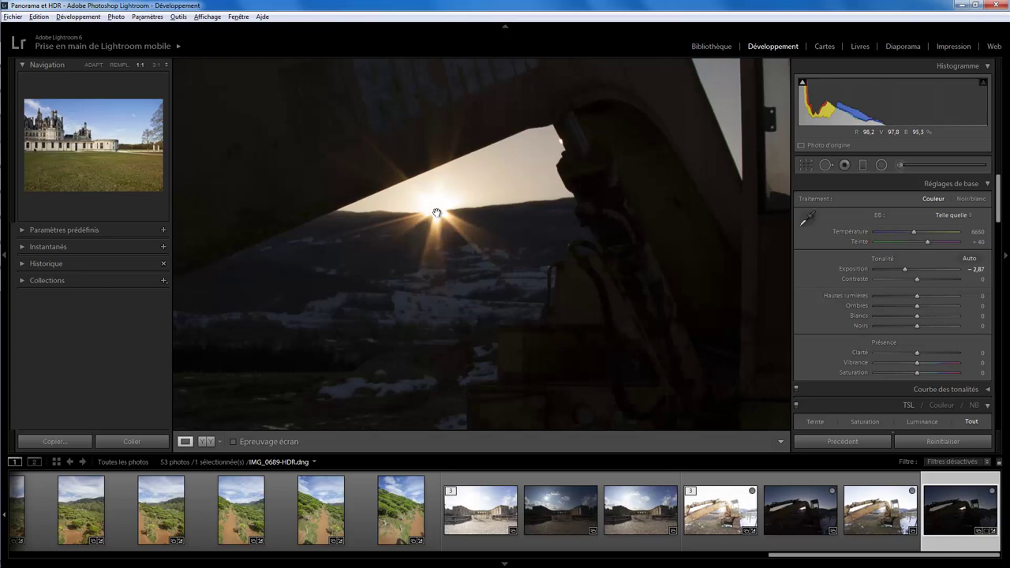
Step: Darken the original's exposure to −2,20 over the arm and sky, then return to the HDR
{"action": "left_click", "coordinate": [725, 513]}
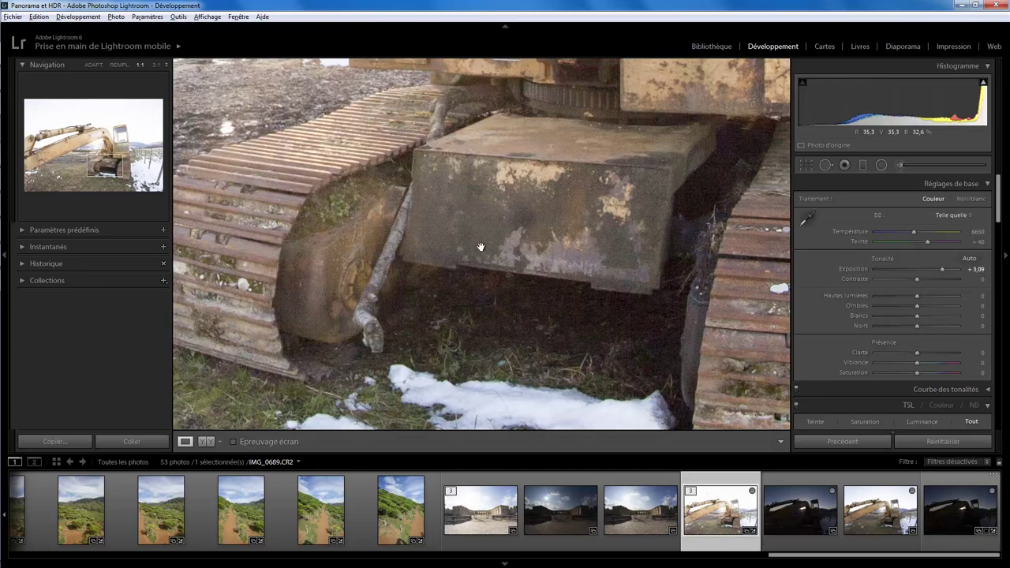
{"action": "left_click_drag", "start_coordinate": [486, 134], "coordinate": [493, 308]}
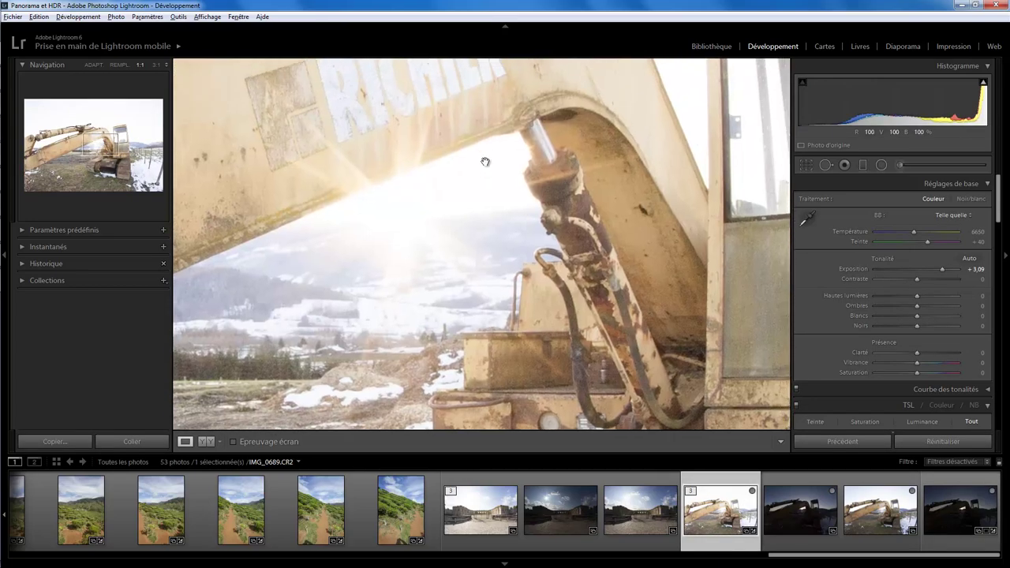
{"action": "left_click_drag", "start_coordinate": [942, 269], "coordinate": [898, 270]}
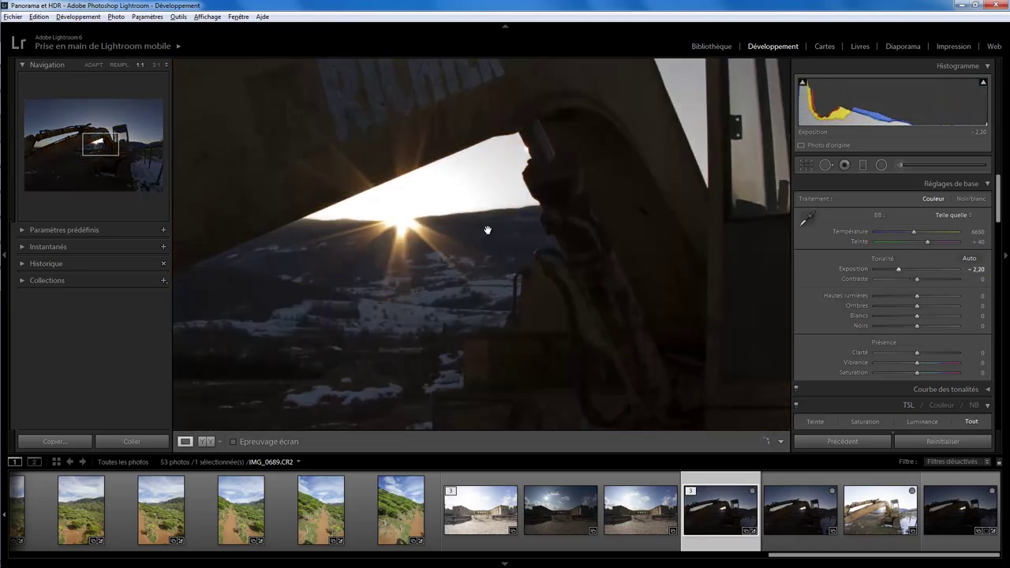
{"action": "left_click", "coordinate": [952, 516]}
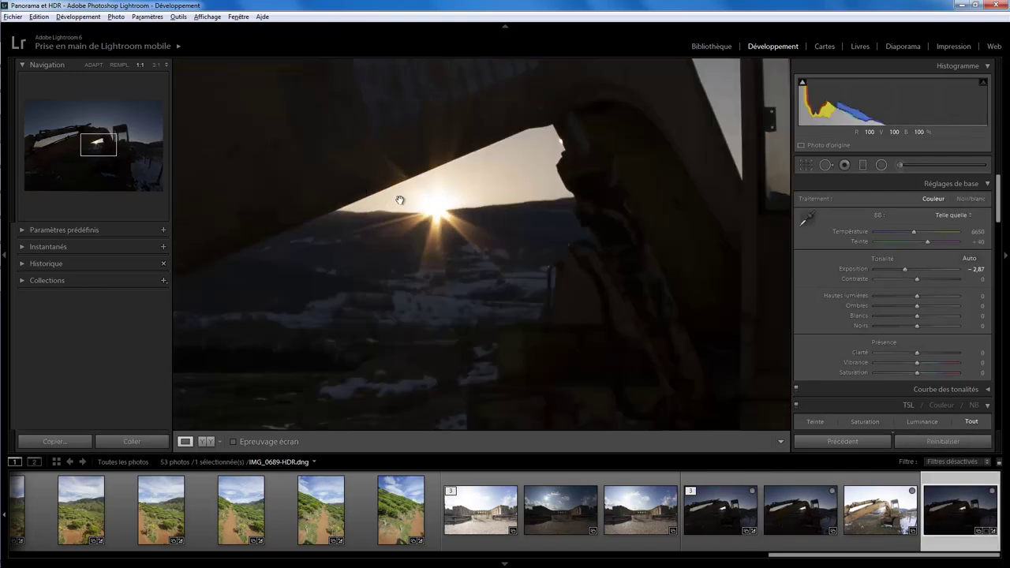
Step: Auto-tone the excavator HDR in Fit view, then open château photo IMG_1813.CR2
{"action": "left_click", "coordinate": [540, 234]}
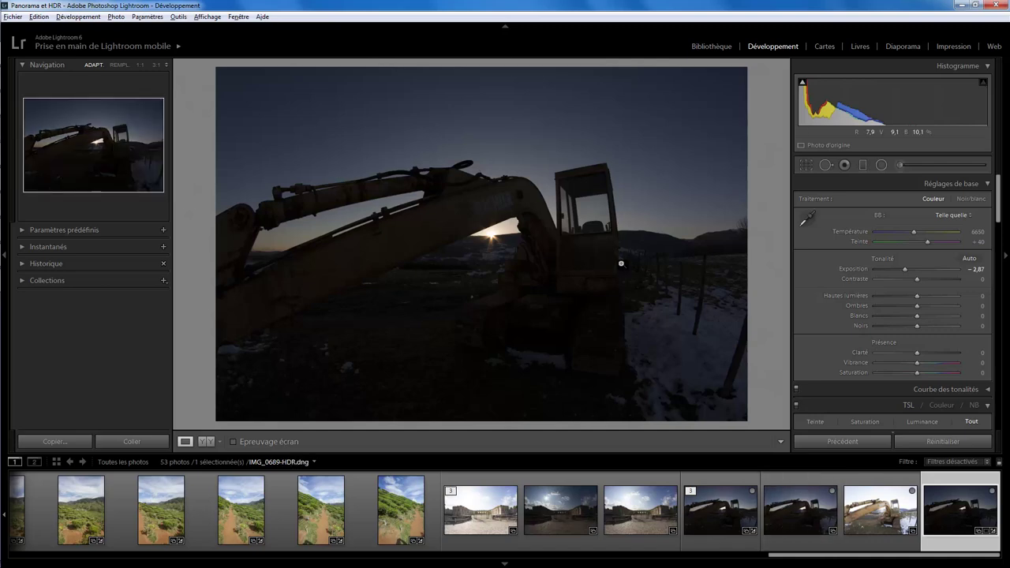
{"action": "left_click", "coordinate": [972, 259]}
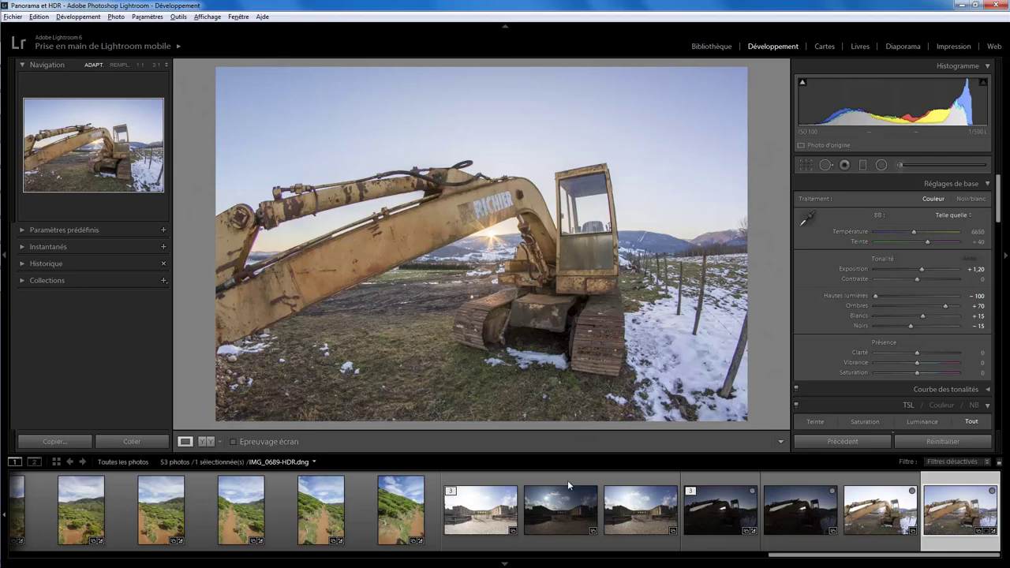
{"action": "left_click", "coordinate": [498, 545]}
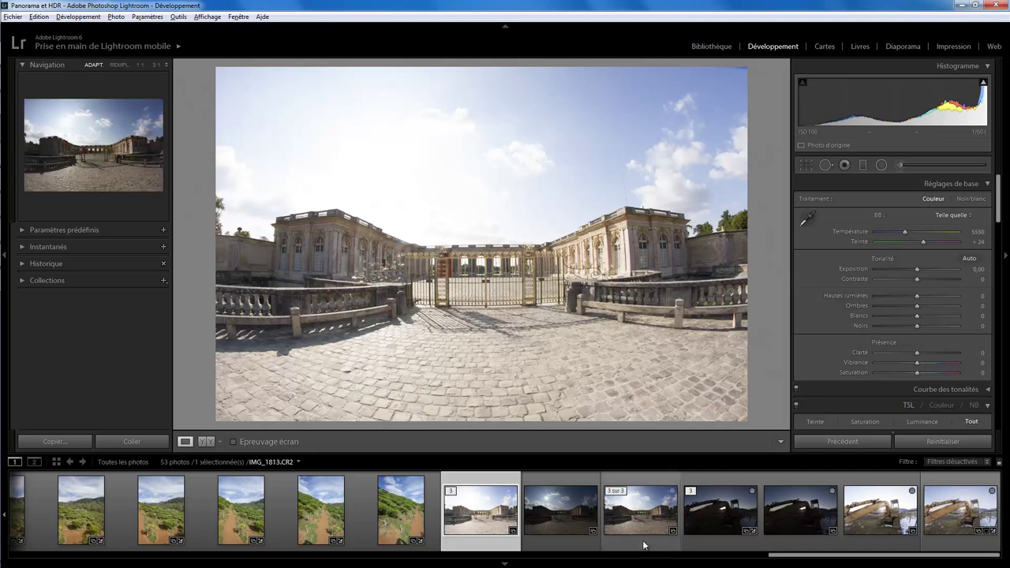
Step: Select the three château courtyard exposures and run Fusion de photos > HDR on them
{"action": "left_click", "coordinate": [576, 543]}
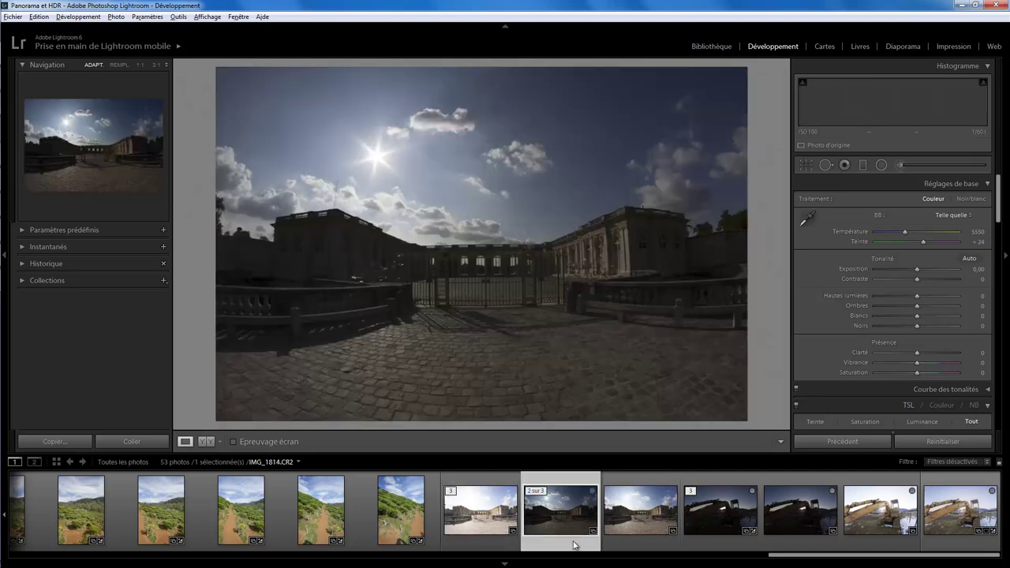
{"action": "left_click", "coordinate": [652, 543]}
{"action": "key", "text": "Left"}
{"action": "key", "text": "Left"}
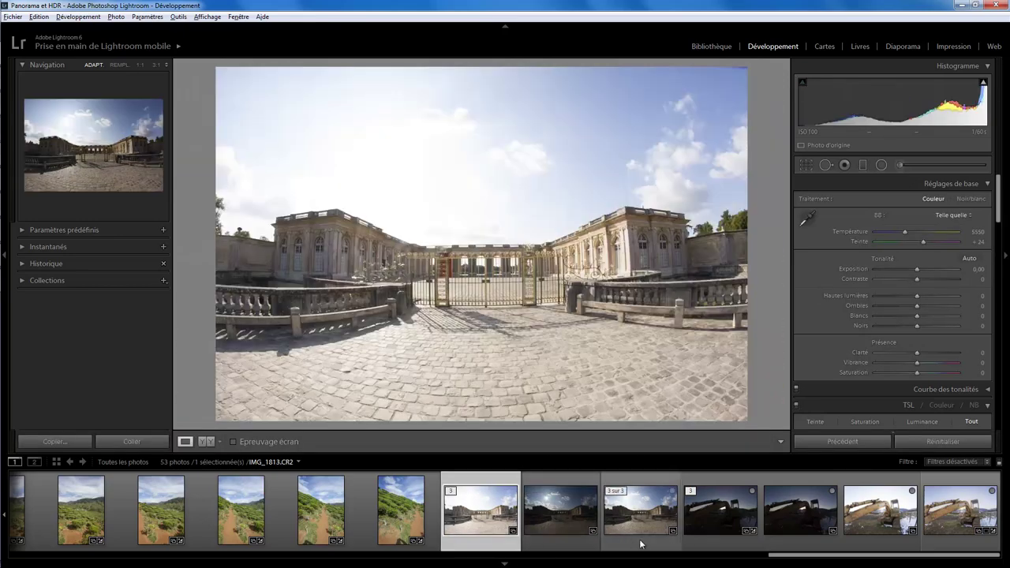
{"action": "left_click", "coordinate": [640, 543], "text": "shift"}
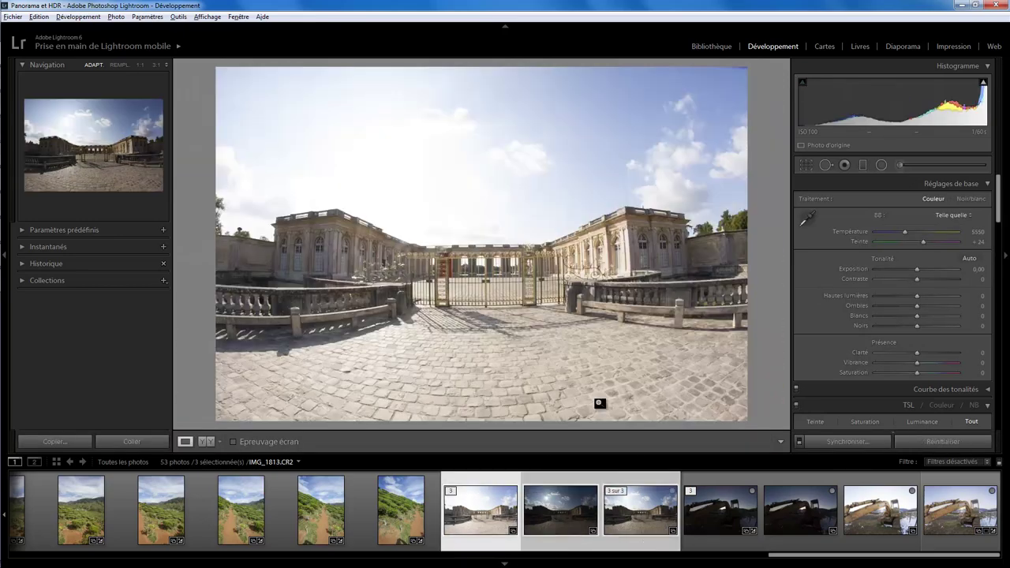
{"action": "right_click", "coordinate": [498, 472]}
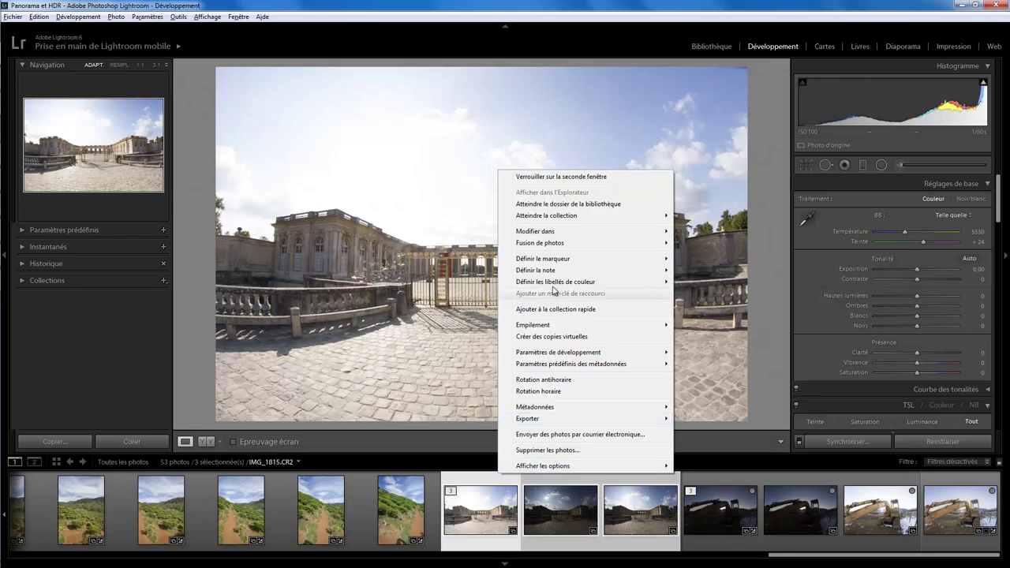
{"action": "mouse_move", "coordinate": [540, 243]}
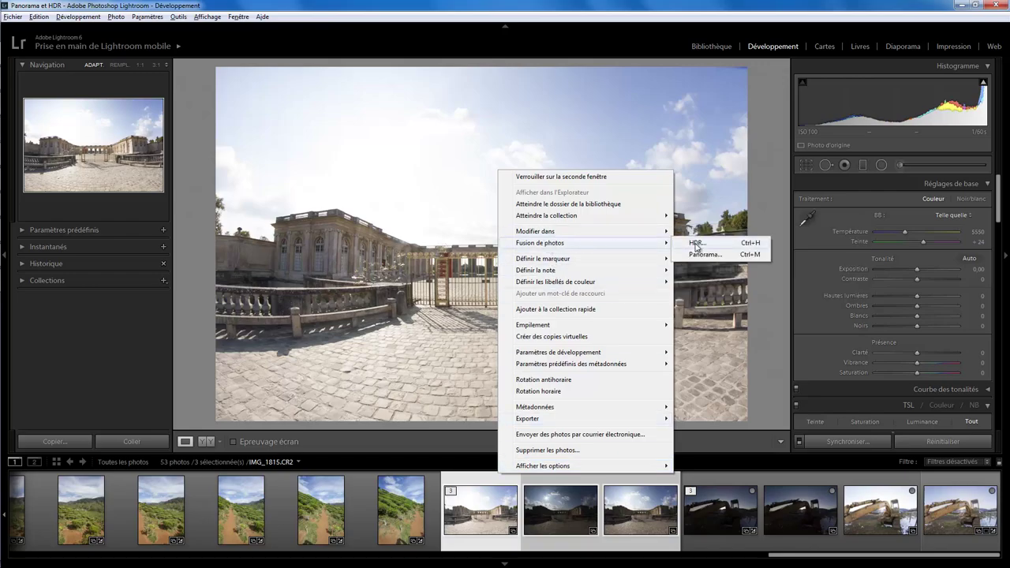
{"action": "left_click", "coordinate": [698, 244]}
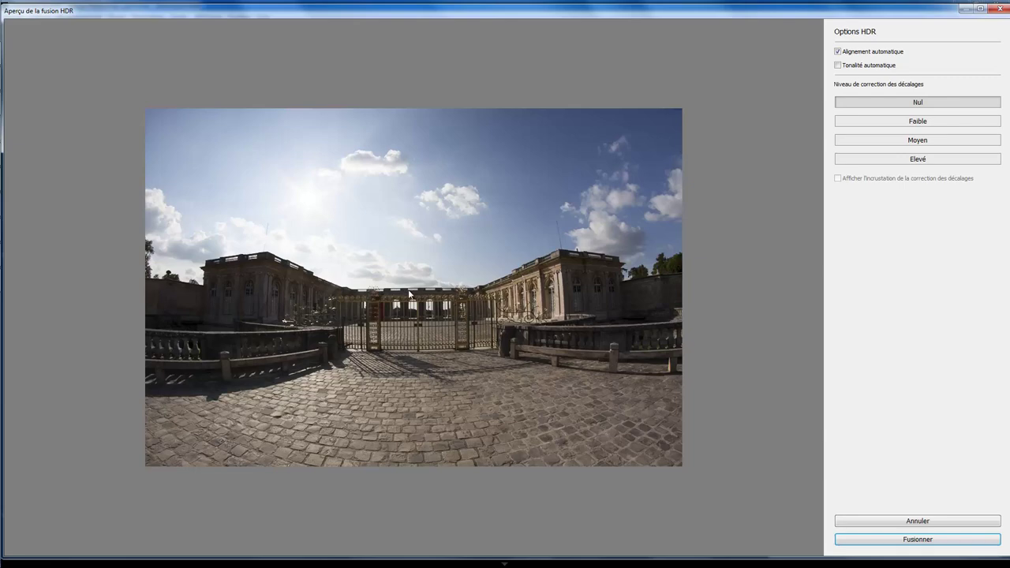
Step: Compare Tonalité automatique on and off, leave it on, and merge the courtyard HDR
{"action": "left_click", "coordinate": [851, 68]}
{"action": "left_click", "coordinate": [850, 67]}
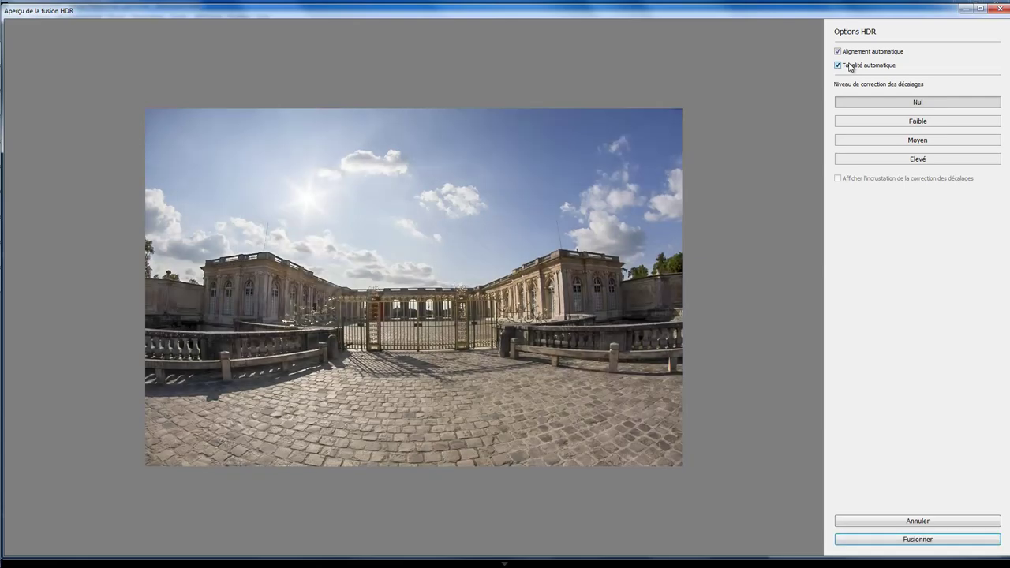
{"action": "left_click", "coordinate": [850, 66]}
{"action": "left_click", "coordinate": [850, 66]}
{"action": "left_click", "coordinate": [850, 66]}
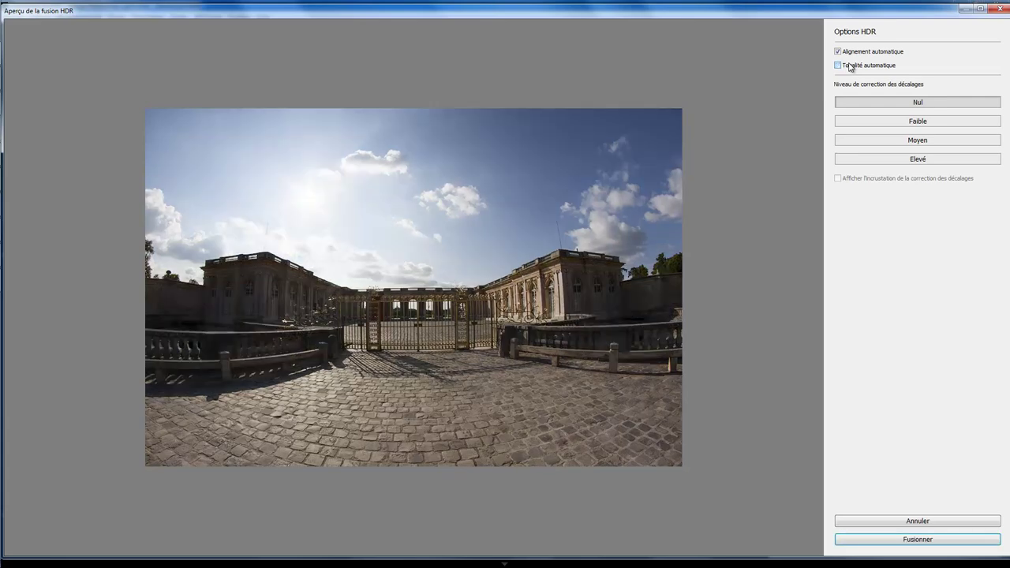
{"action": "left_click", "coordinate": [851, 66]}
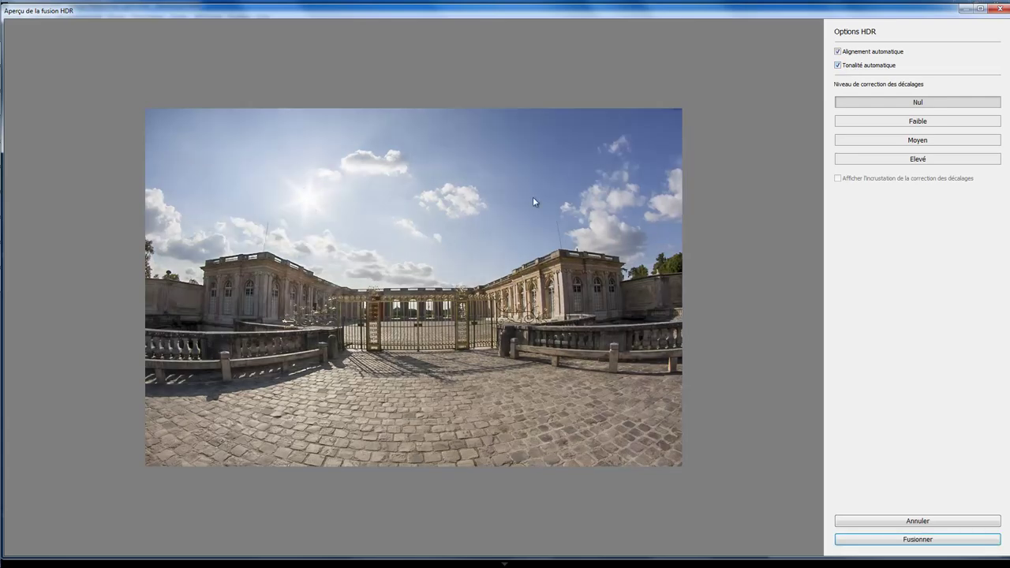
{"action": "left_click", "coordinate": [851, 67]}
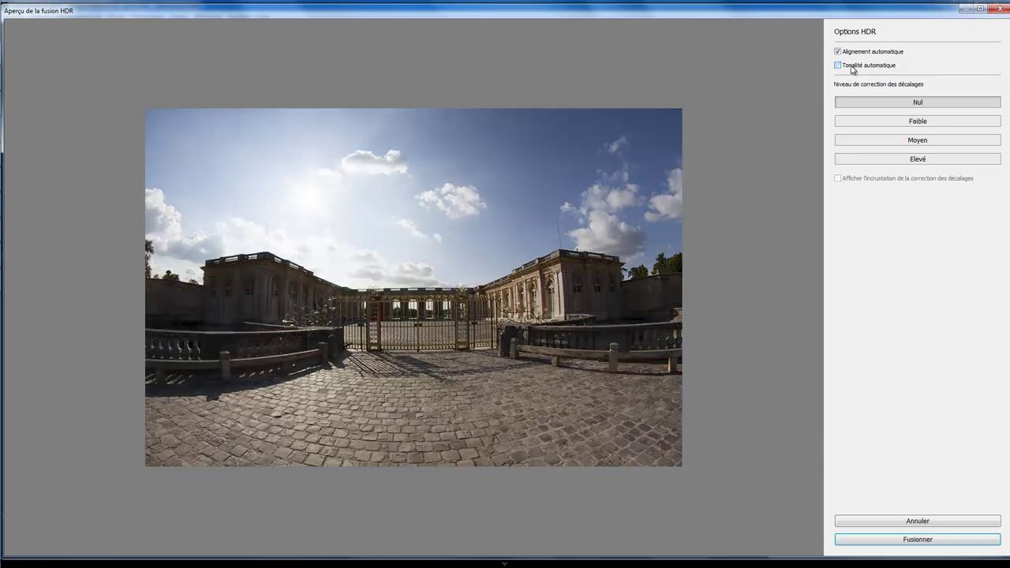
{"action": "left_click", "coordinate": [851, 68]}
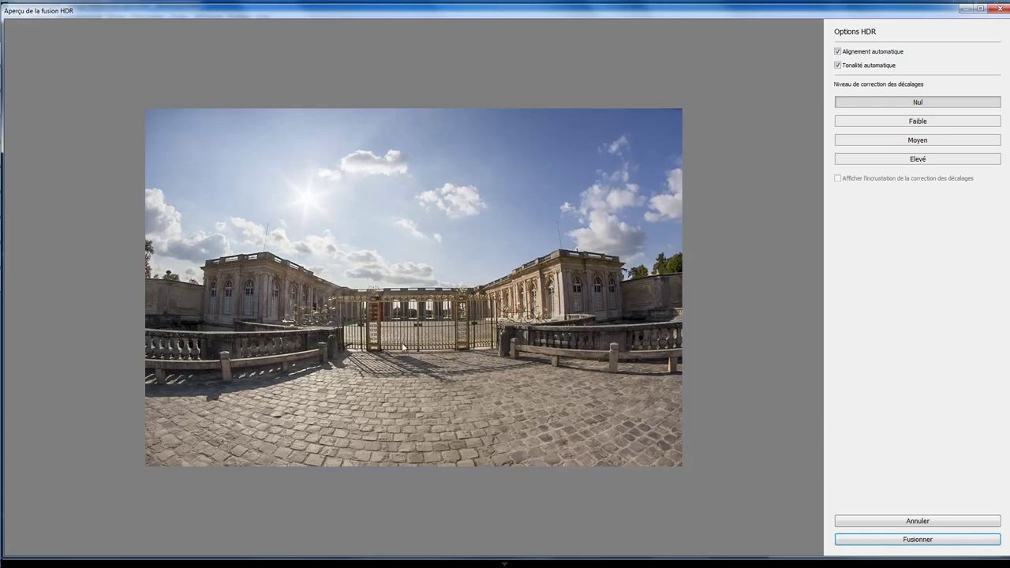
{"action": "left_click", "coordinate": [916, 540]}
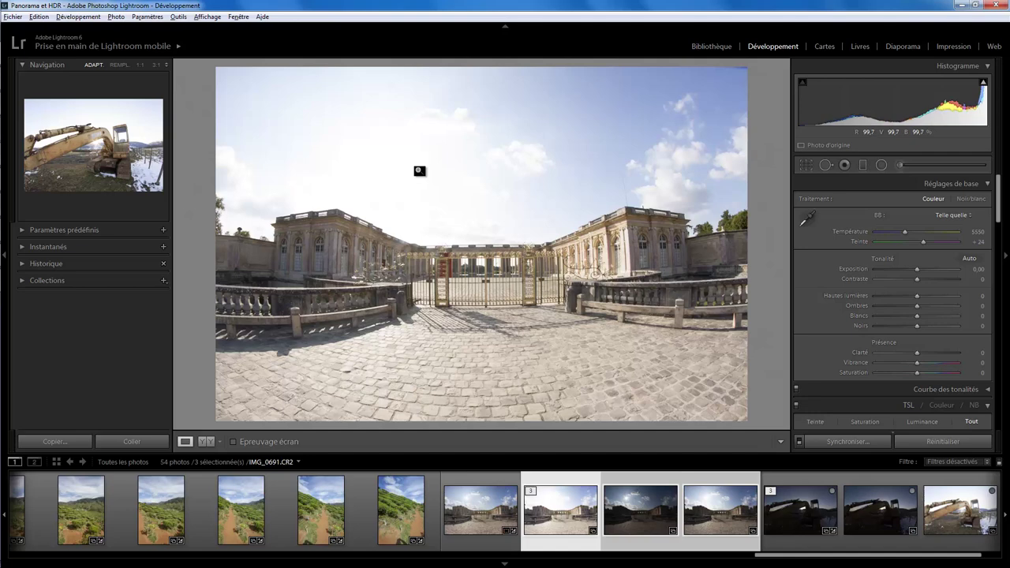
Step: Select IMG_1815-HDR.dng and set Clarté to +32 and Blancs to −39
{"action": "left_click", "coordinate": [485, 484]}
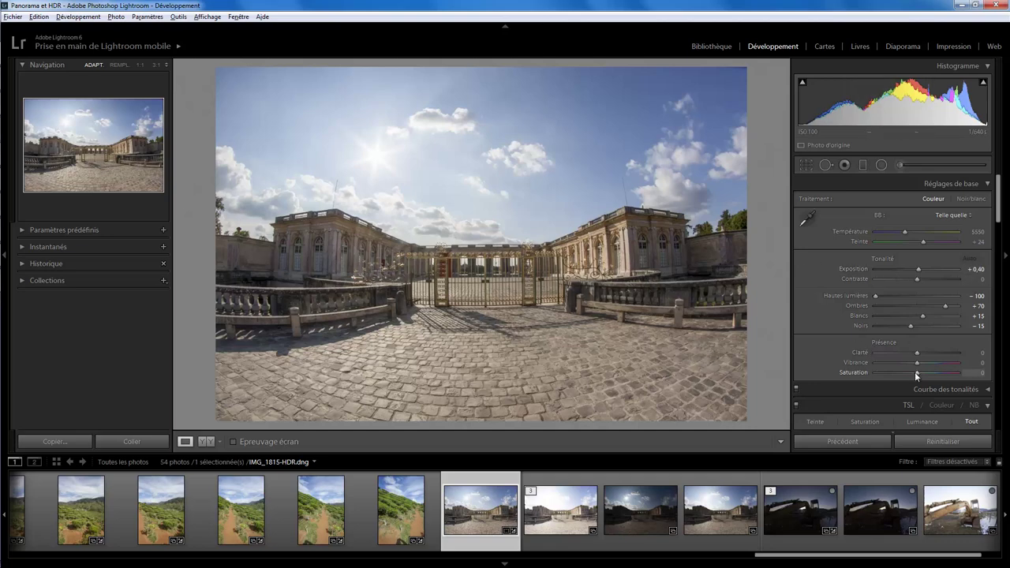
{"action": "left_click_drag", "start_coordinate": [918, 354], "coordinate": [931, 352]}
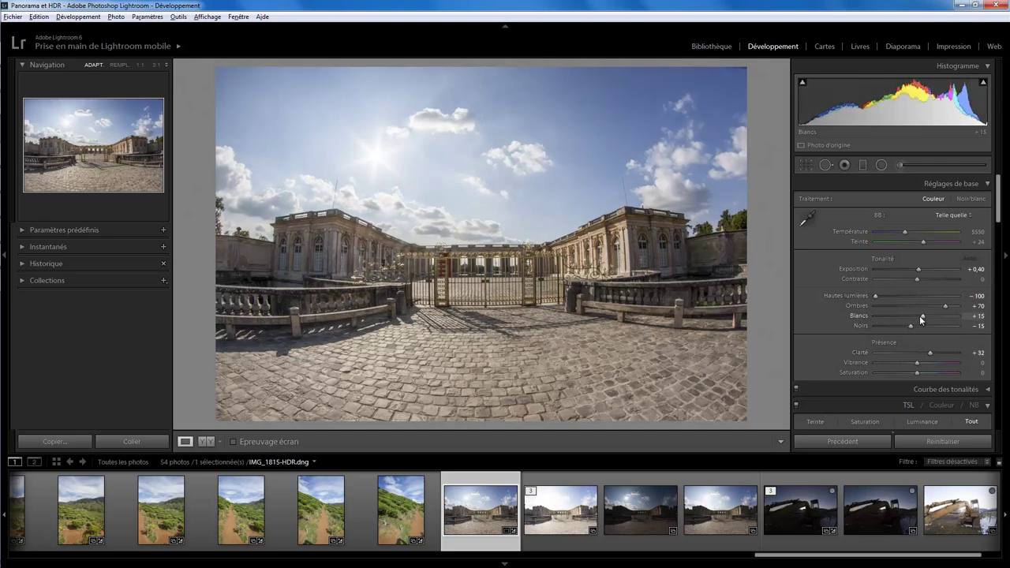
{"action": "left_click_drag", "start_coordinate": [919, 316], "coordinate": [899, 314]}
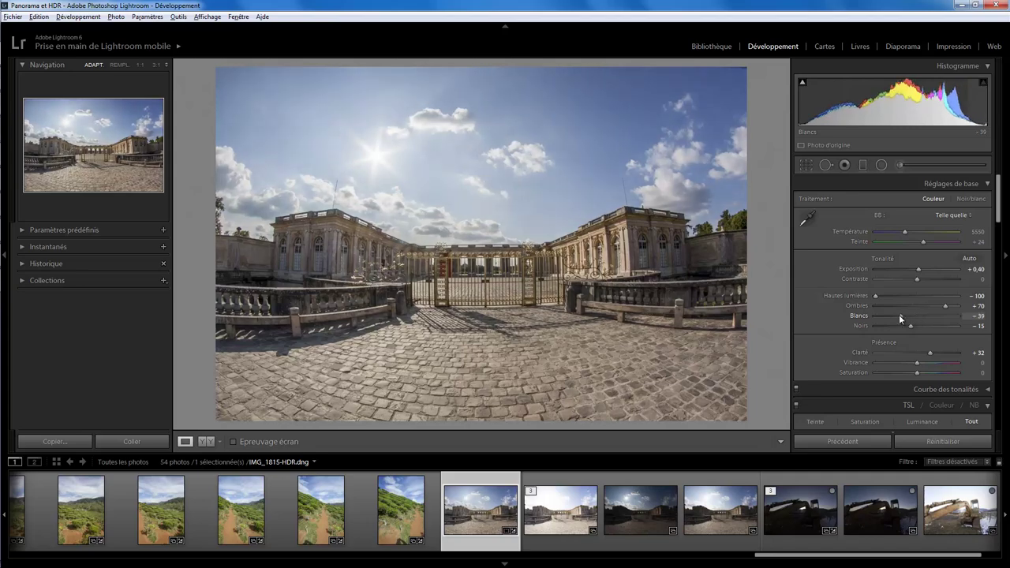
{"action": "left_click", "coordinate": [557, 521]}
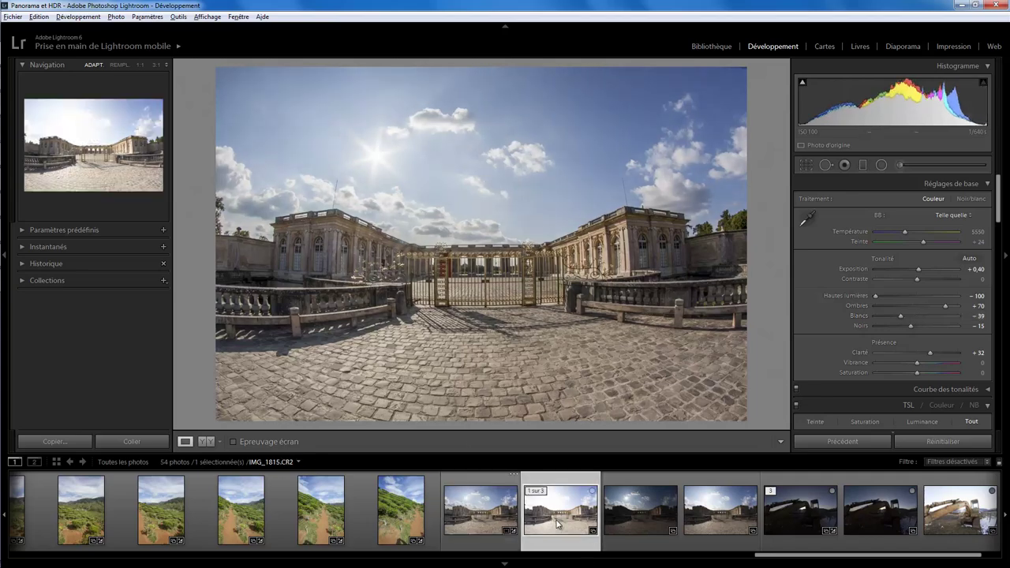
{"action": "left_click", "coordinate": [630, 517]}
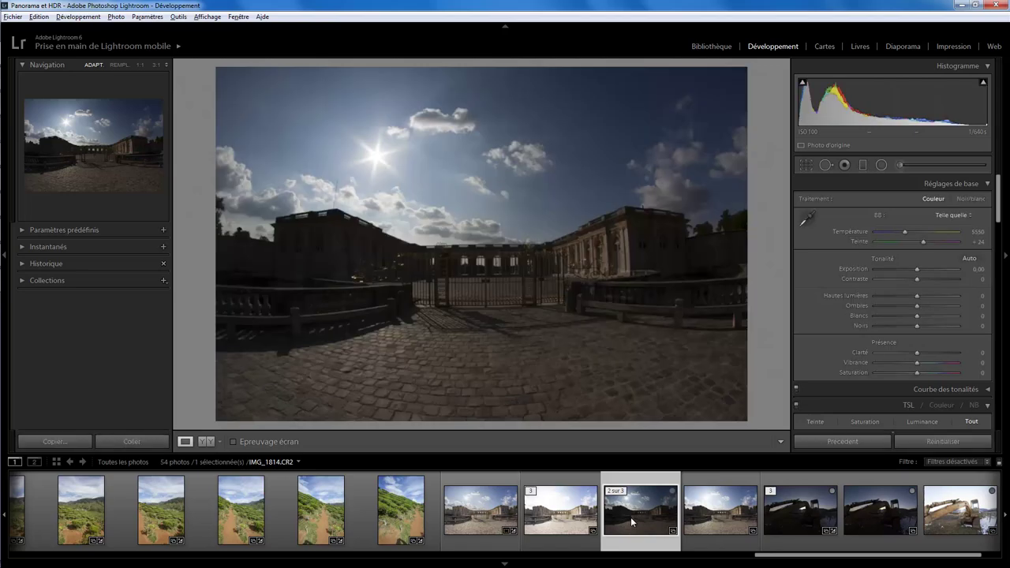
{"action": "left_click", "coordinate": [688, 521]}
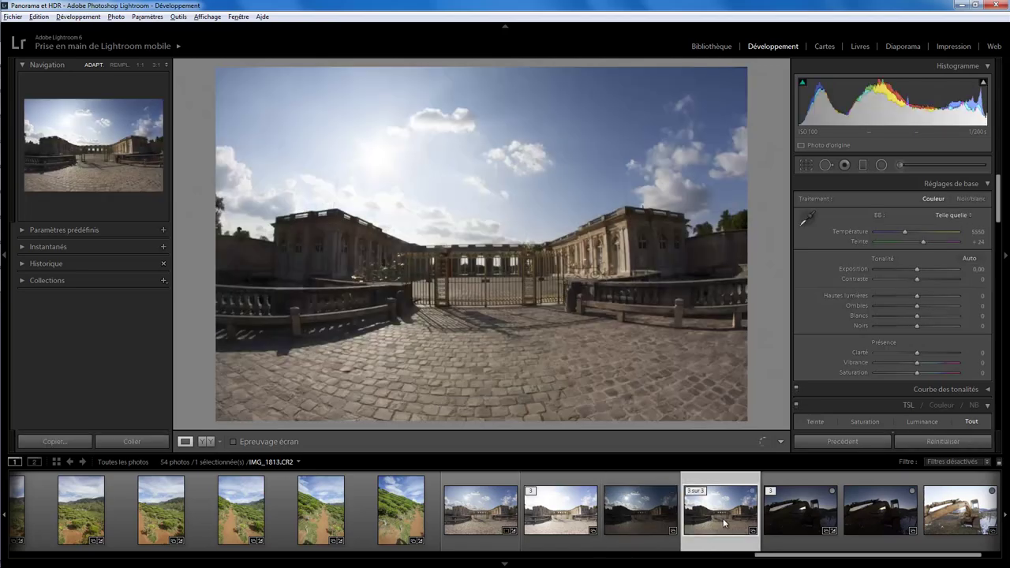
{"action": "left_click", "coordinate": [494, 518]}
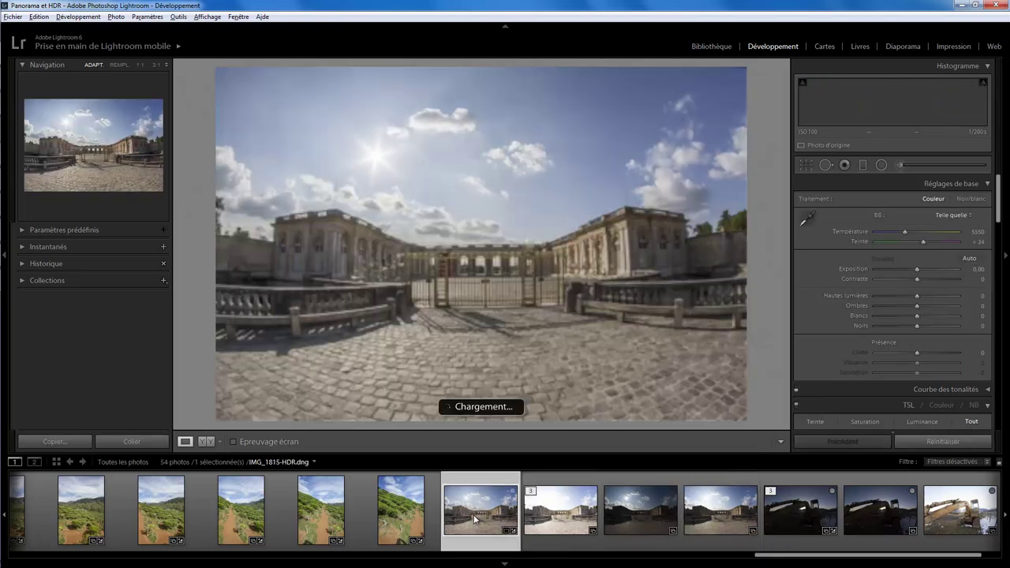
{"action": "left_click", "coordinate": [731, 520]}
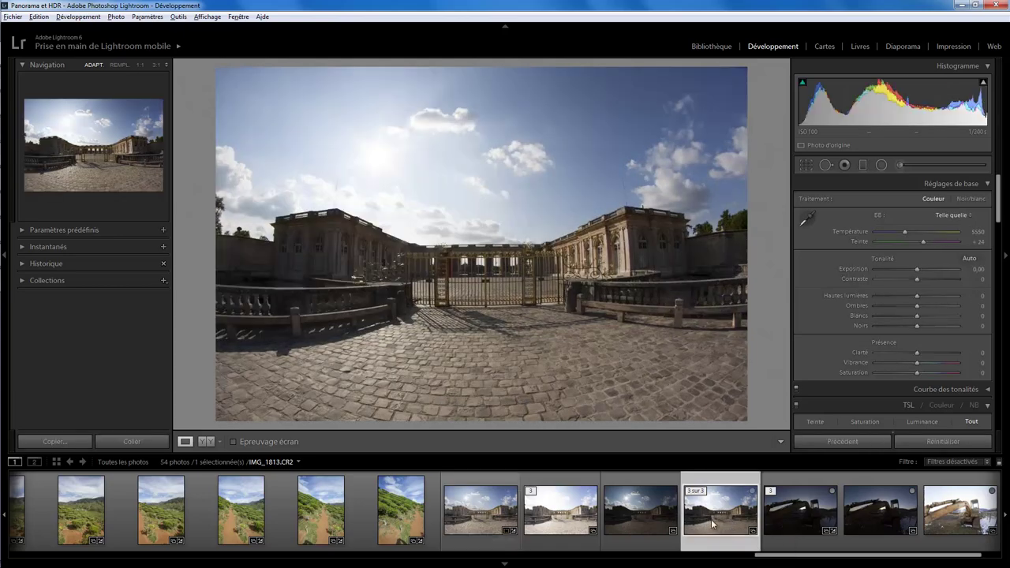
{"action": "left_click", "coordinate": [488, 519]}
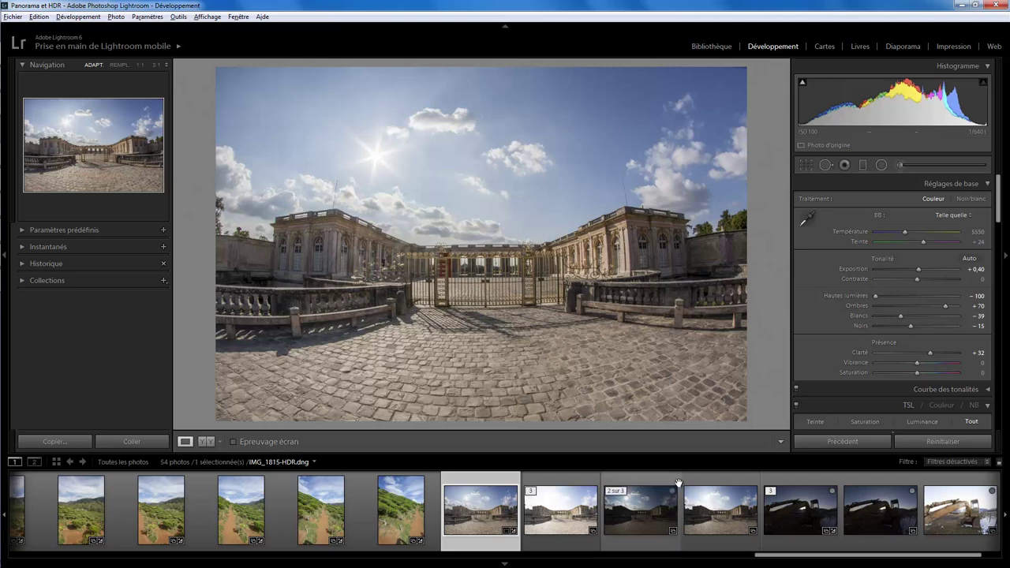